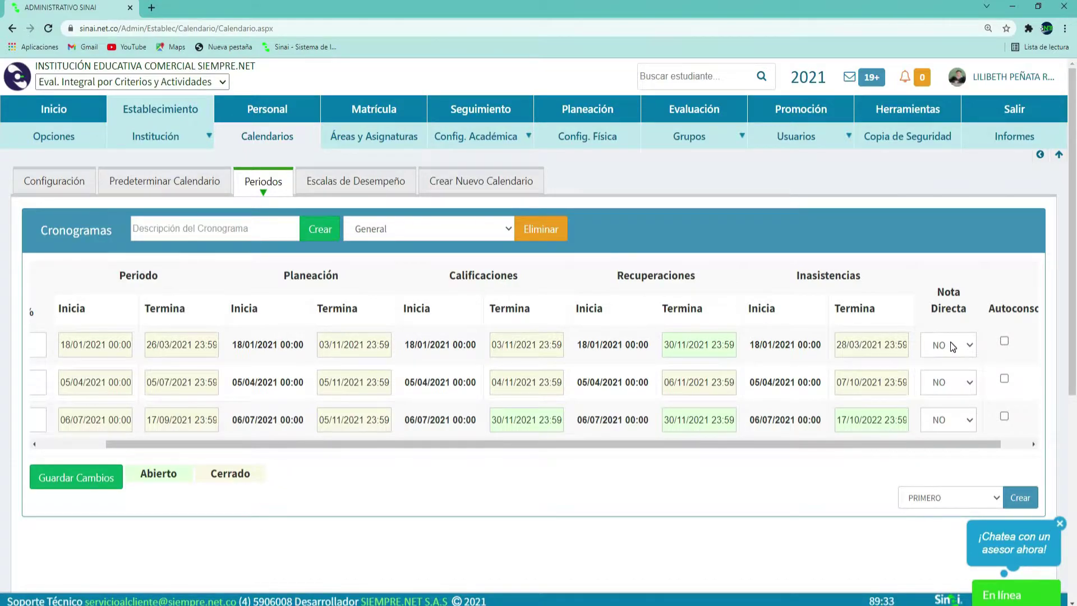
# Step: Set Nota Directa to SI for the third period in the General schedule and save the change
pyautogui.click(971, 346)
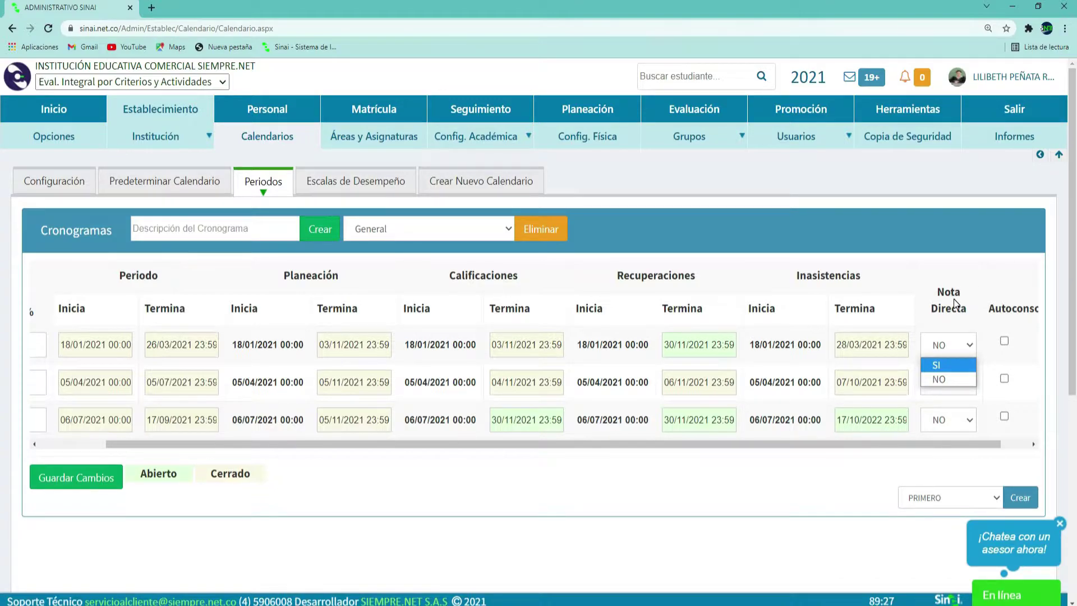
pyautogui.click(936, 275)
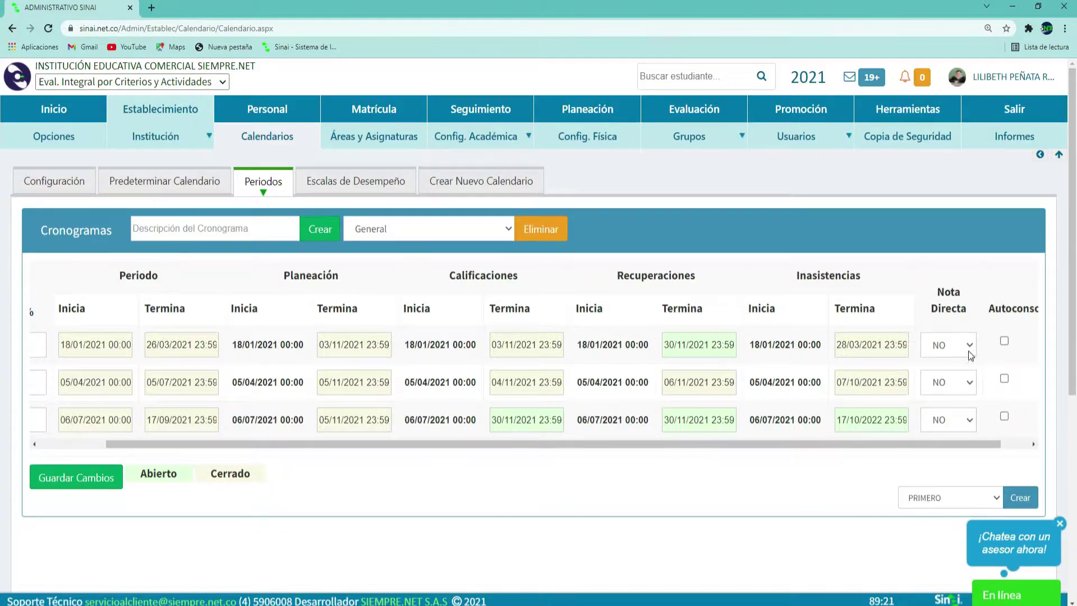
pyautogui.moveTo(965, 349)
pyautogui.click(970, 420)
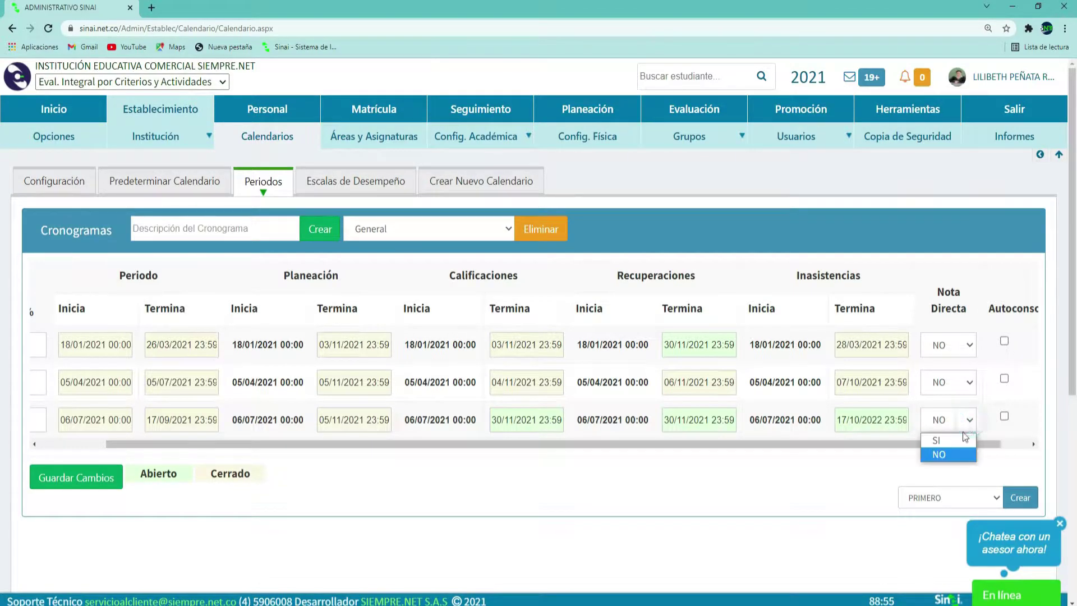
pyautogui.click(959, 436)
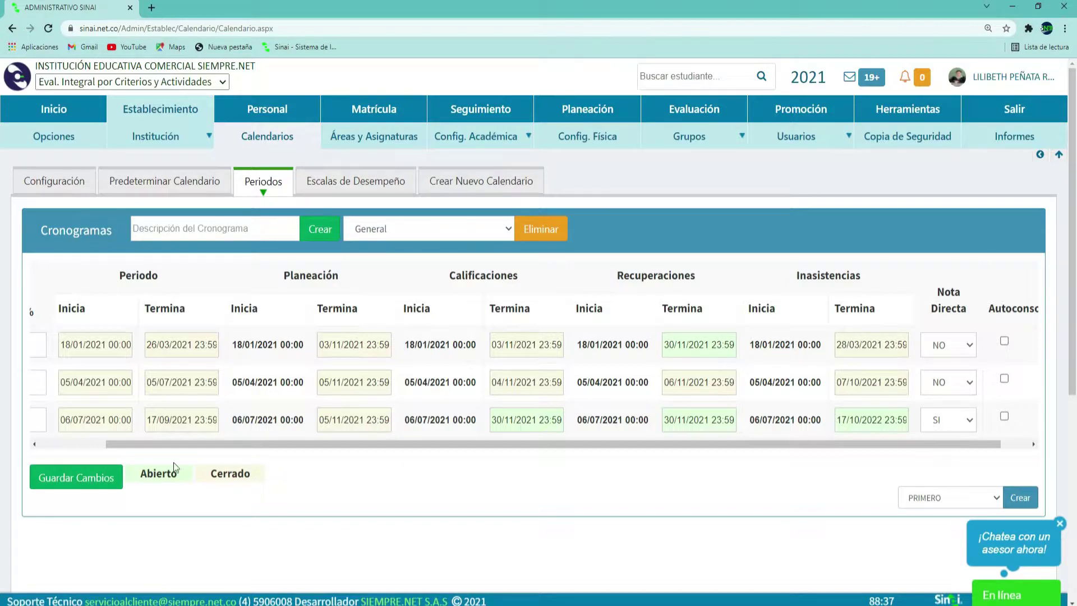
pyautogui.click(68, 481)
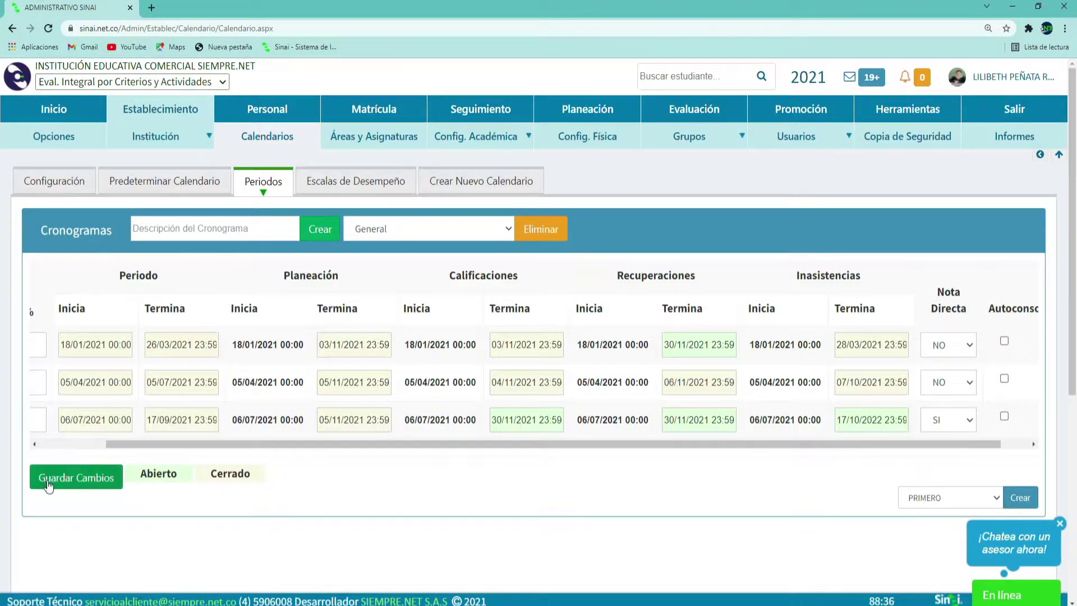
pyautogui.click(77, 480)
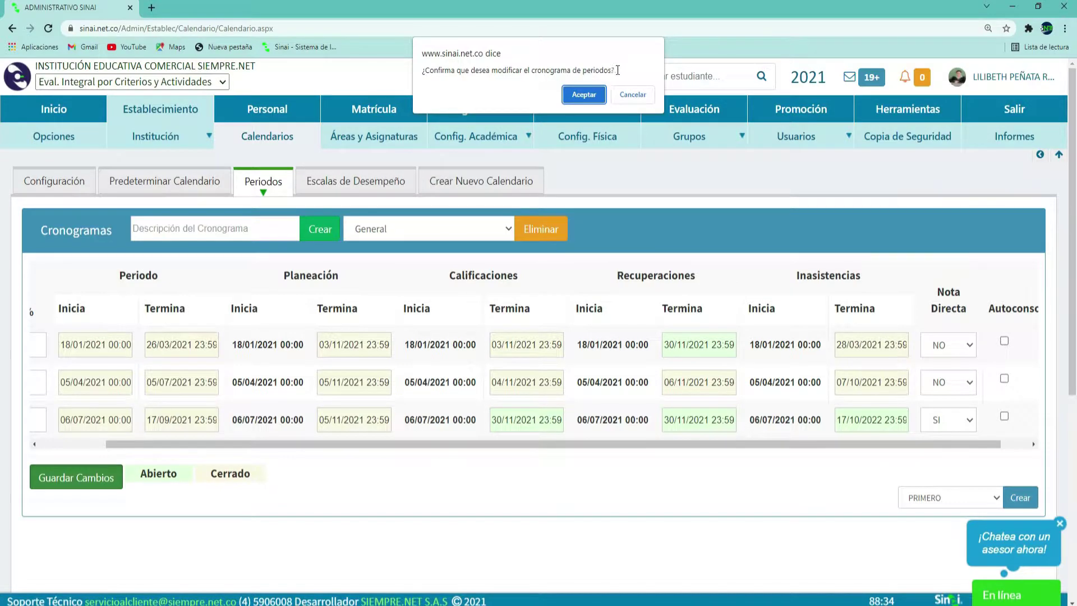
pyautogui.click(583, 95)
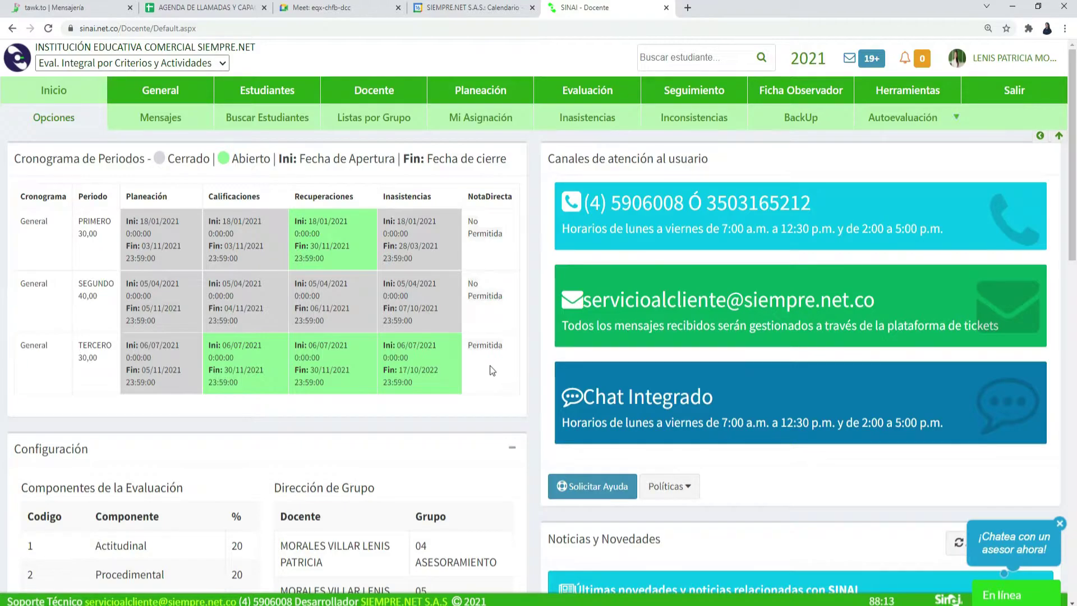
# Step: In the teacher's SINAI session, open Calificación Definitiva Directa among the evaluation options for grades
pyautogui.click(610, 84)
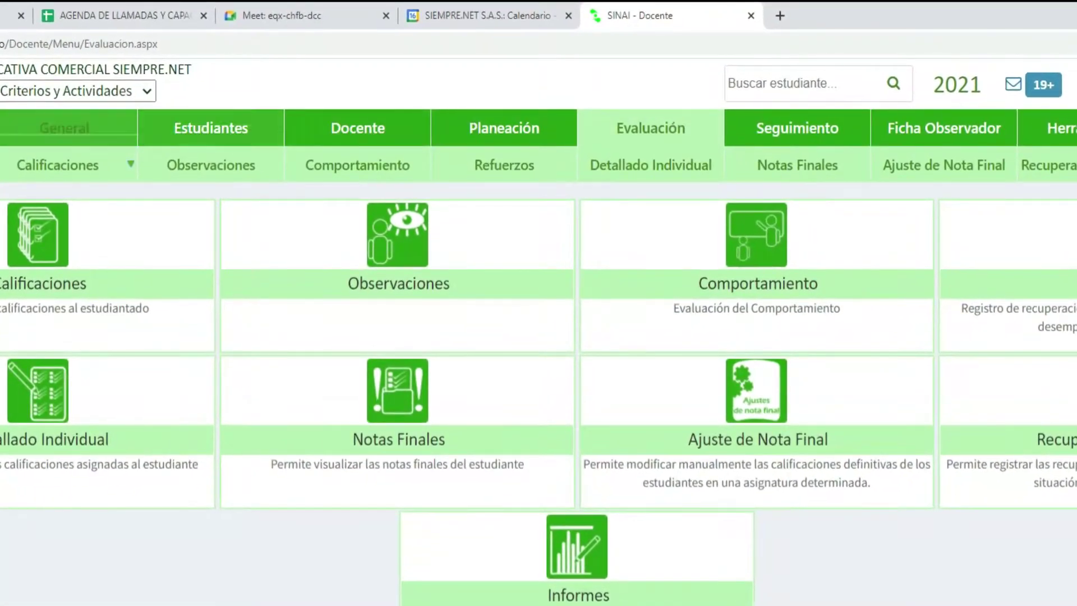
pyautogui.moveTo(37, 166)
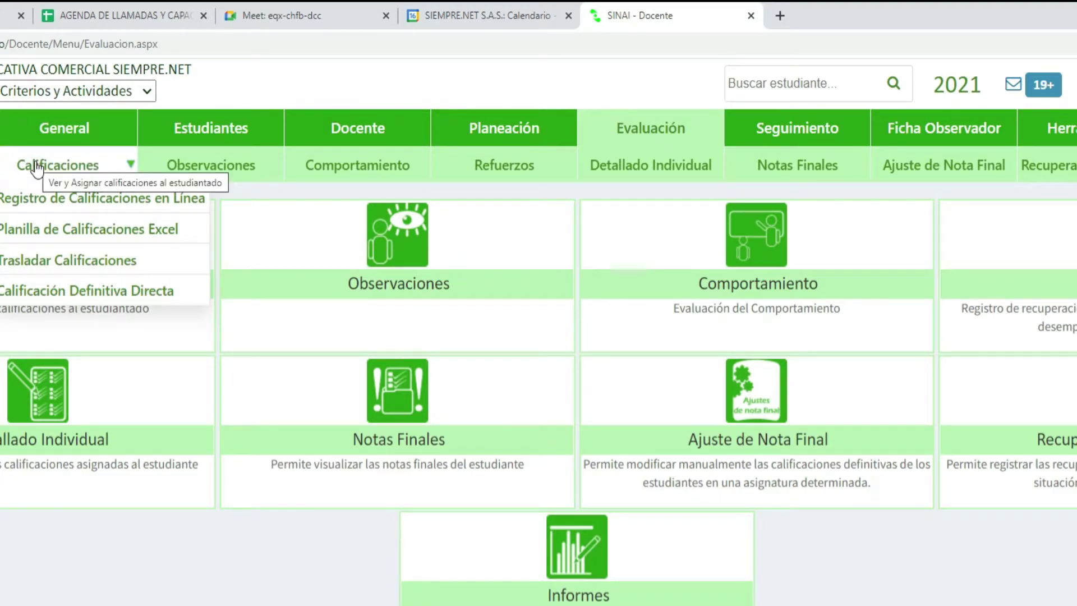
pyautogui.click(187, 301)
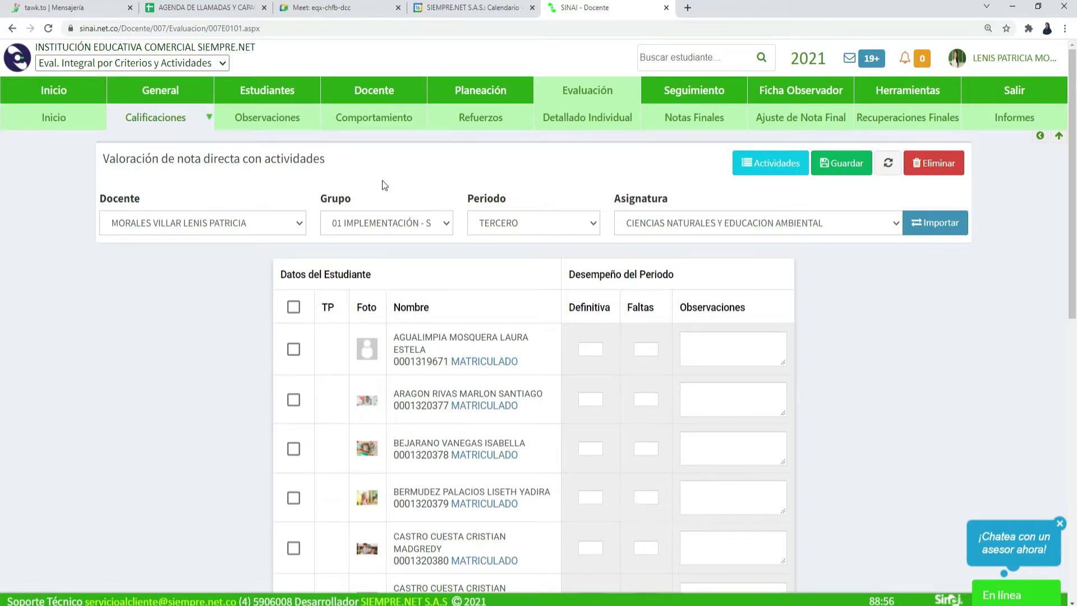
# Step: Review the available group, period and subject options for the direct grade sheet, keeping the current selections
pyautogui.click(443, 228)
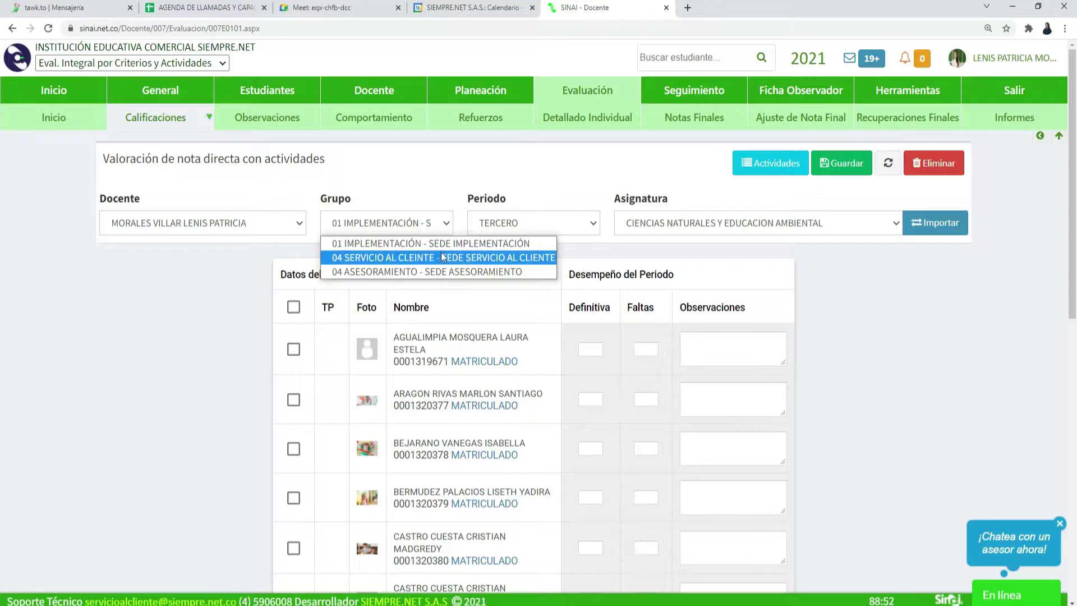
pyautogui.click(446, 183)
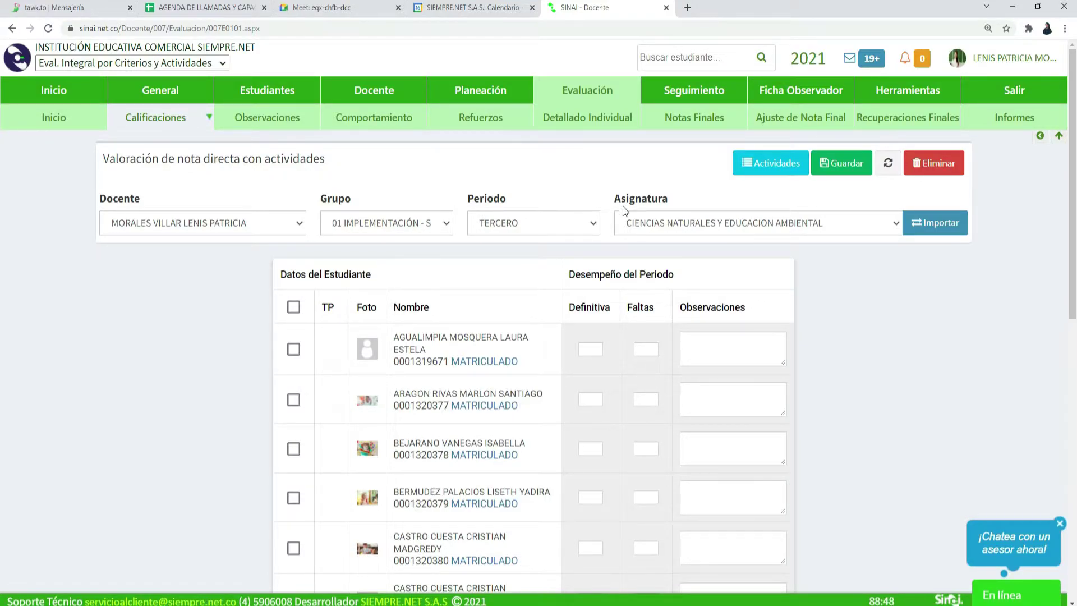
pyautogui.click(587, 225)
pyautogui.click(588, 224)
pyautogui.click(880, 230)
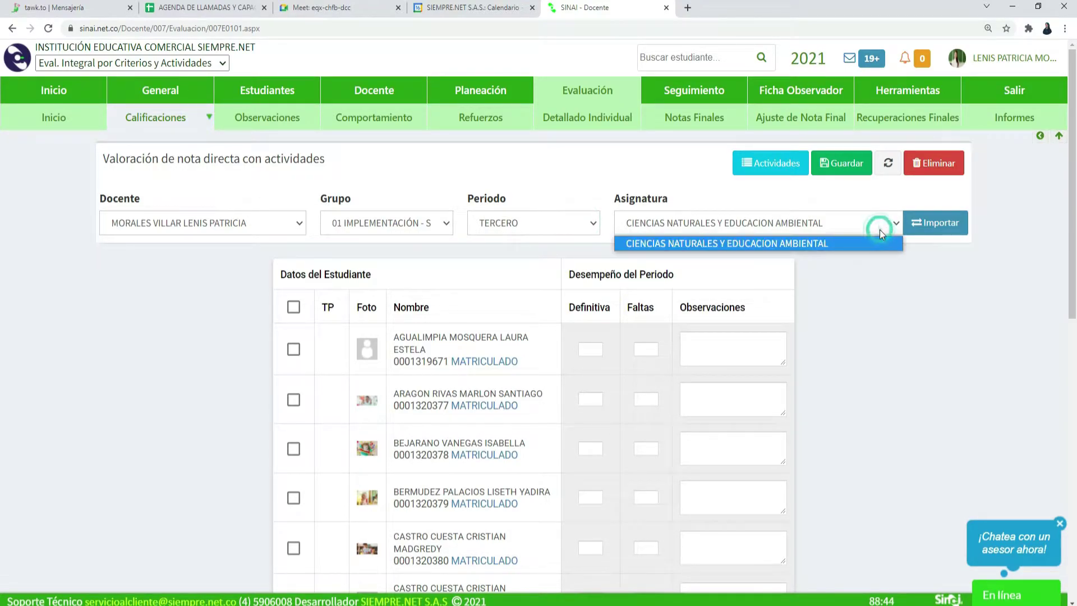
pyautogui.click(886, 311)
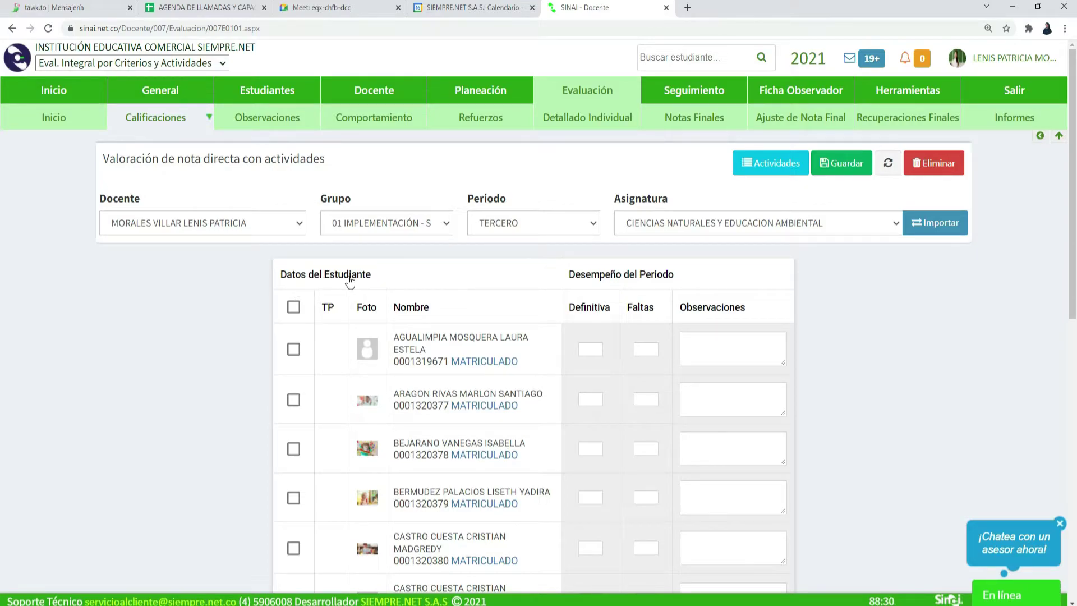
# Step: Try selecting all students and two individual students, and clear every selection
pyautogui.click(293, 308)
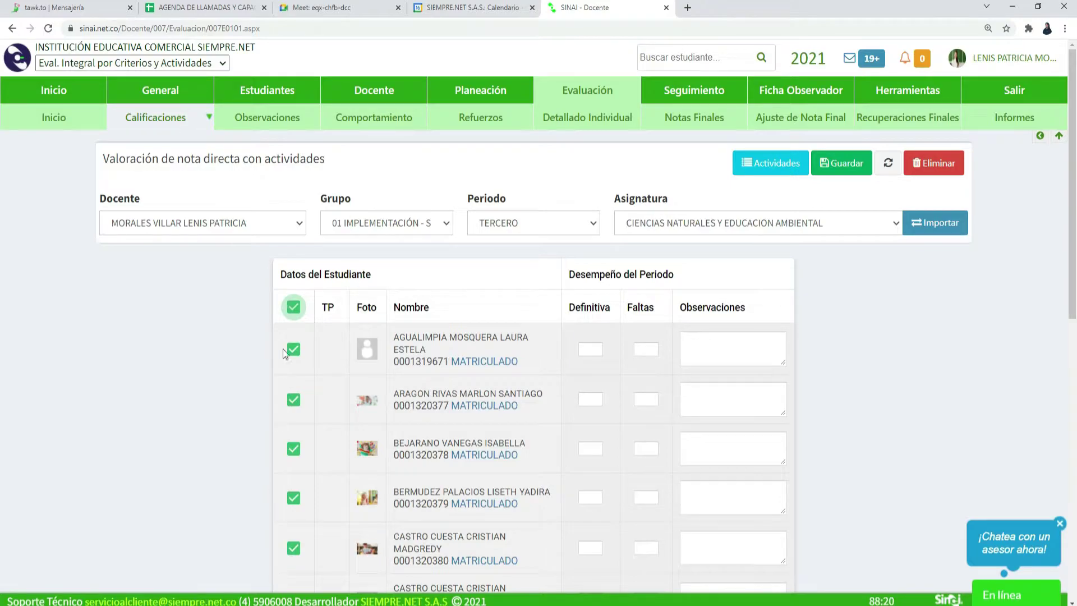
pyautogui.click(293, 307)
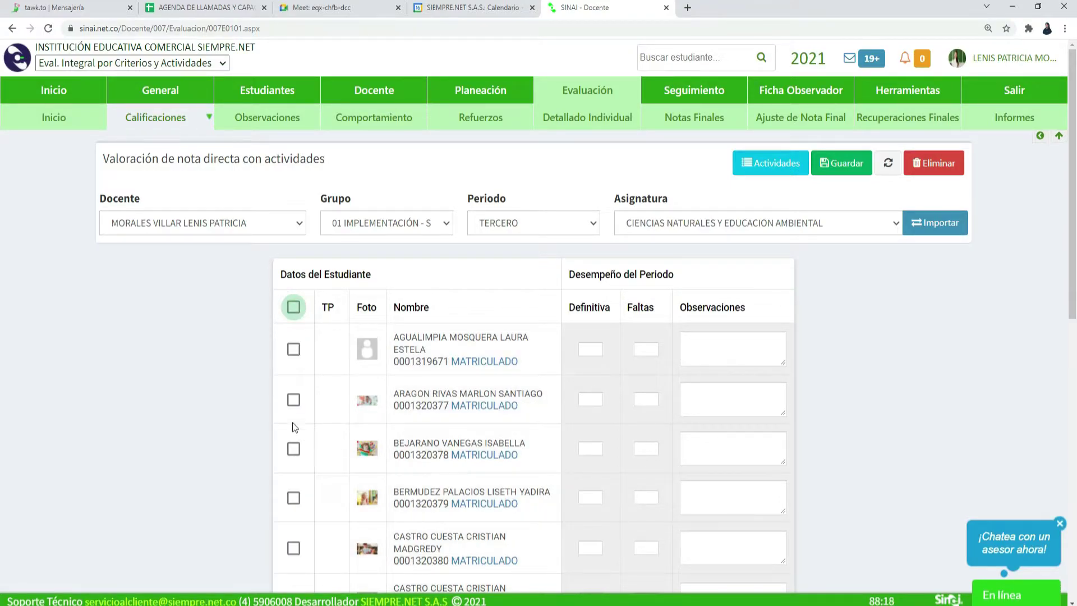
pyautogui.click(293, 400)
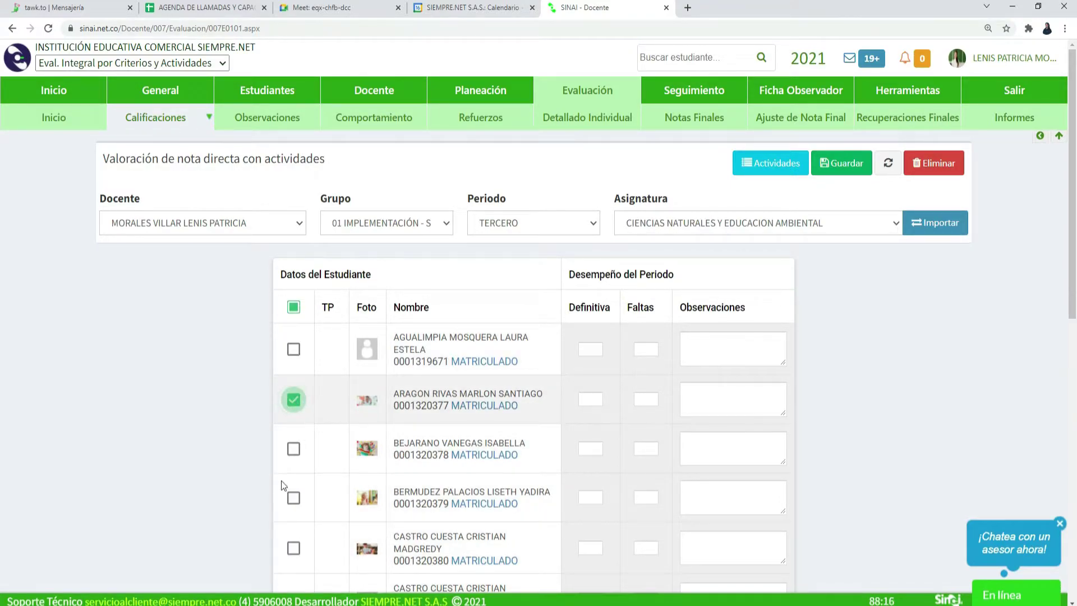
pyautogui.click(293, 498)
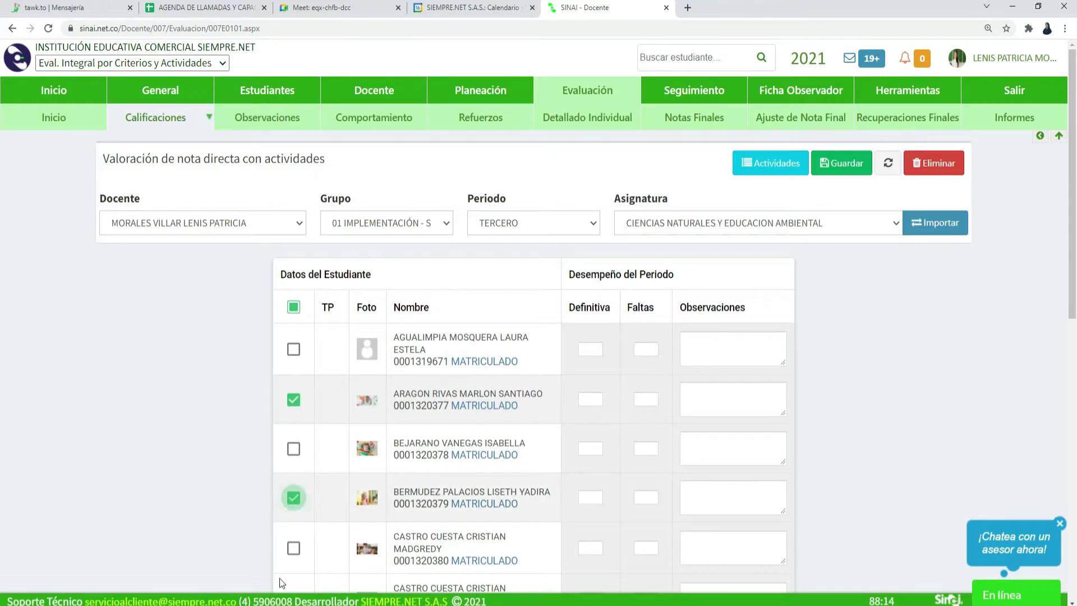
pyautogui.click(299, 503)
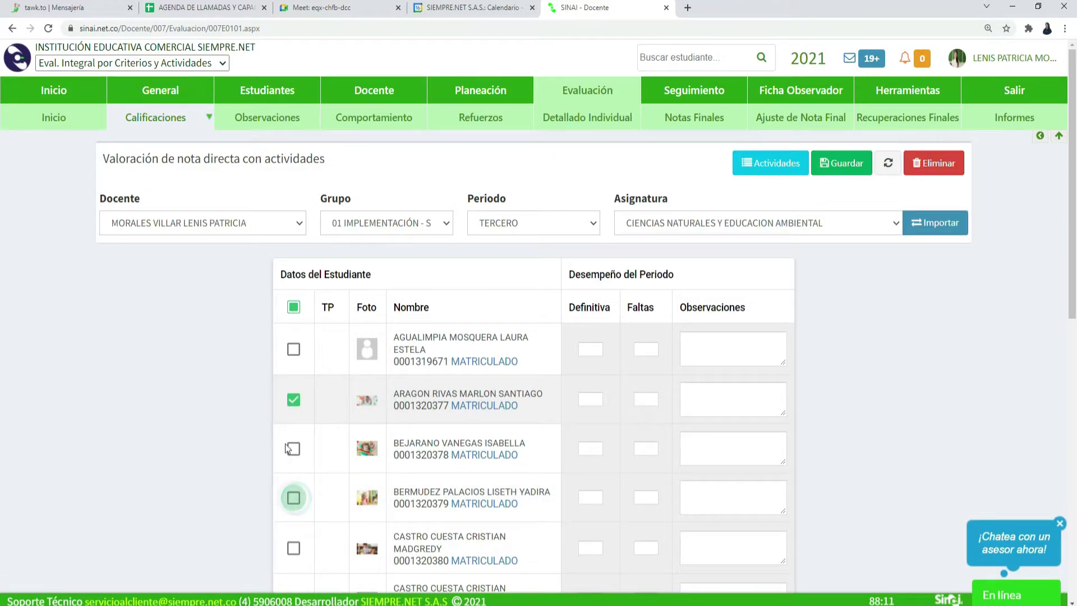
pyautogui.click(296, 400)
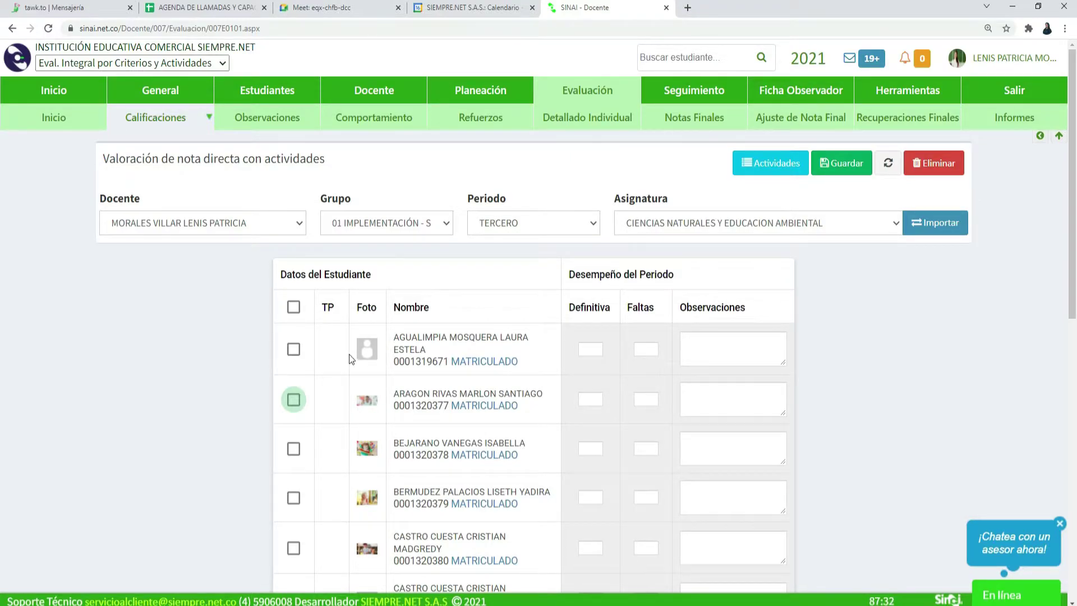
# Step: View the first listed student's enlarged photo and close it
pyautogui.moveTo(372, 342)
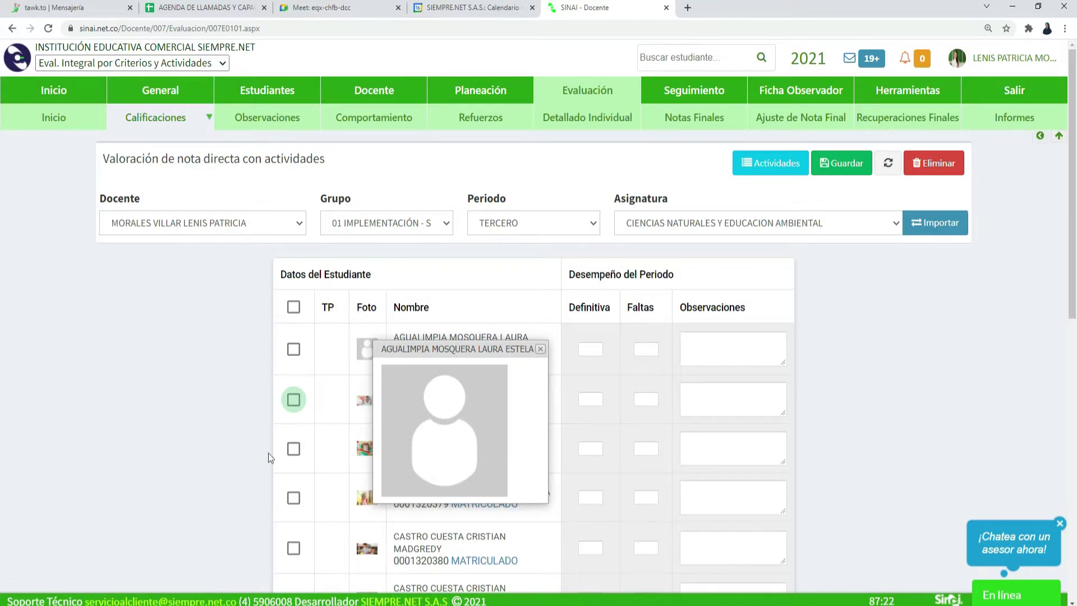
pyautogui.click(539, 349)
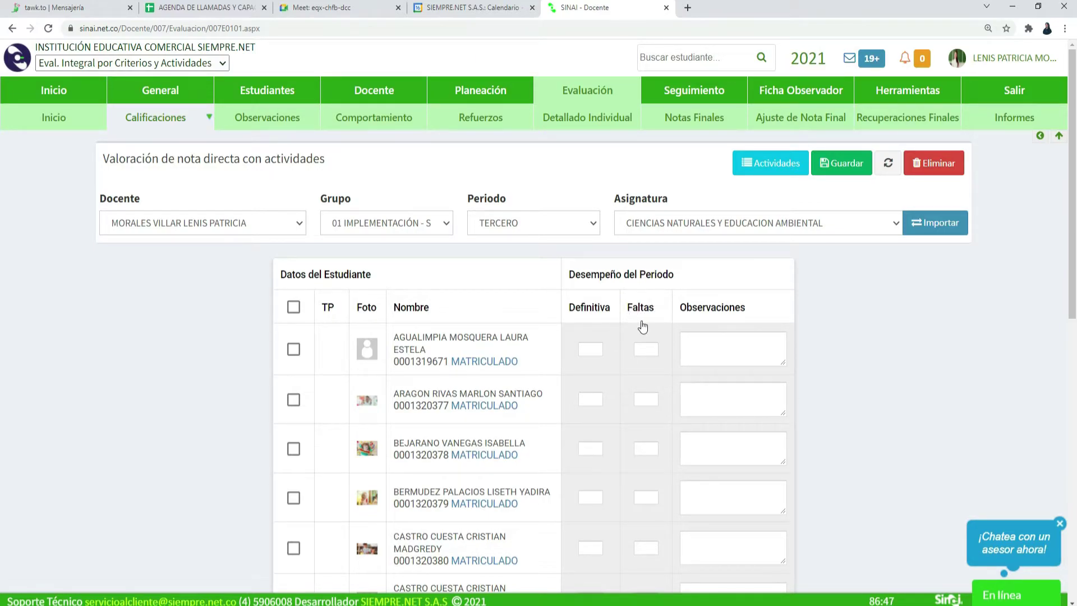
# Step: Enter final grades 3.0, 4.0, 5.0, 4.8 and 3.5 for the first five listed students and save them
pyautogui.click(652, 350)
pyautogui.click(737, 349)
pyautogui.click(593, 348)
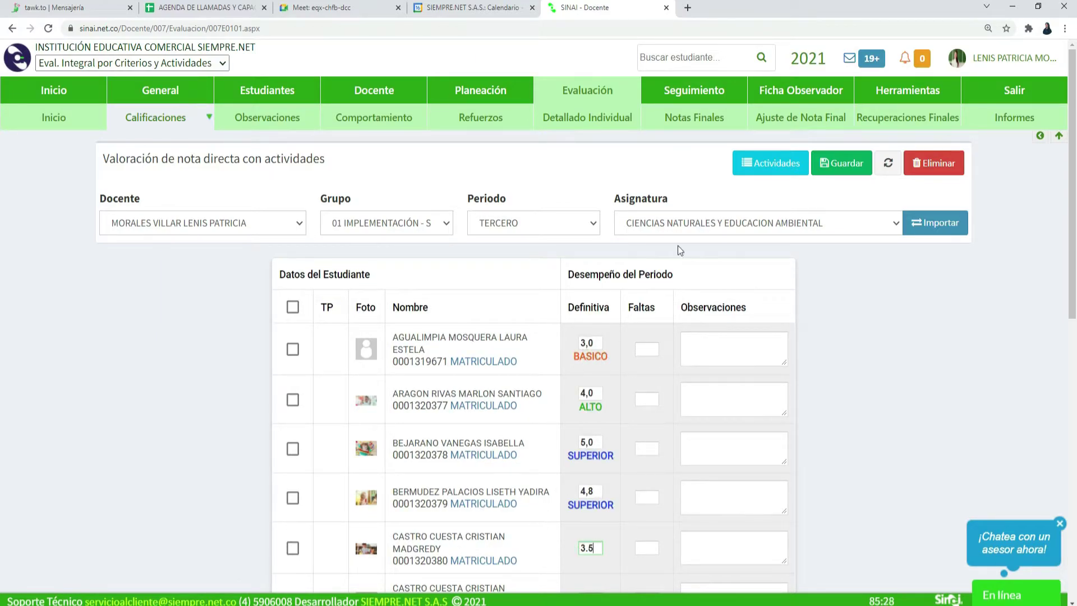
pyautogui.click(852, 162)
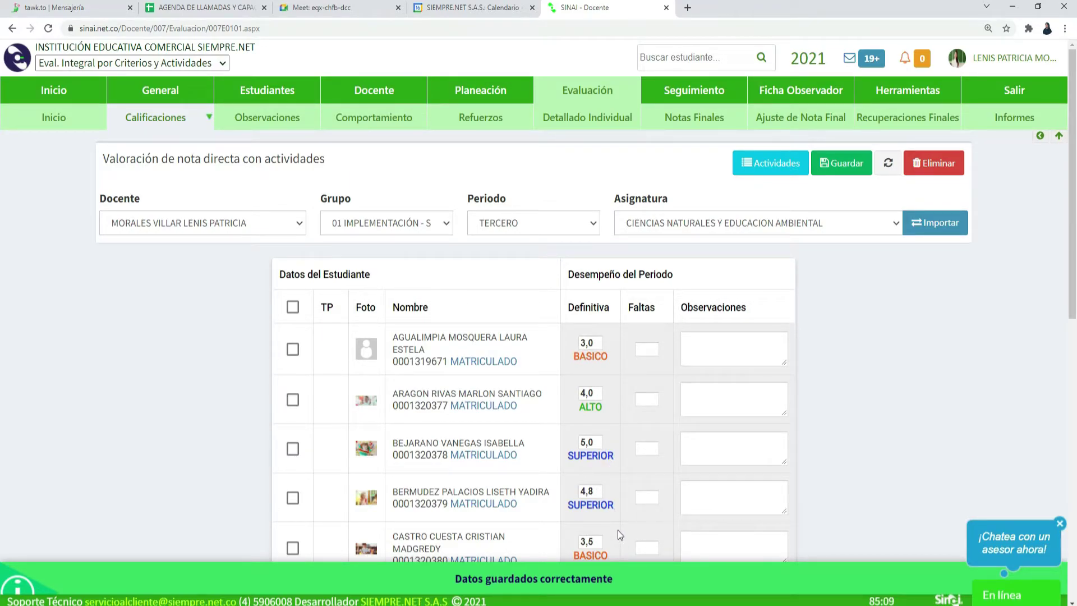
pyautogui.scroll(-2, 617, 529)
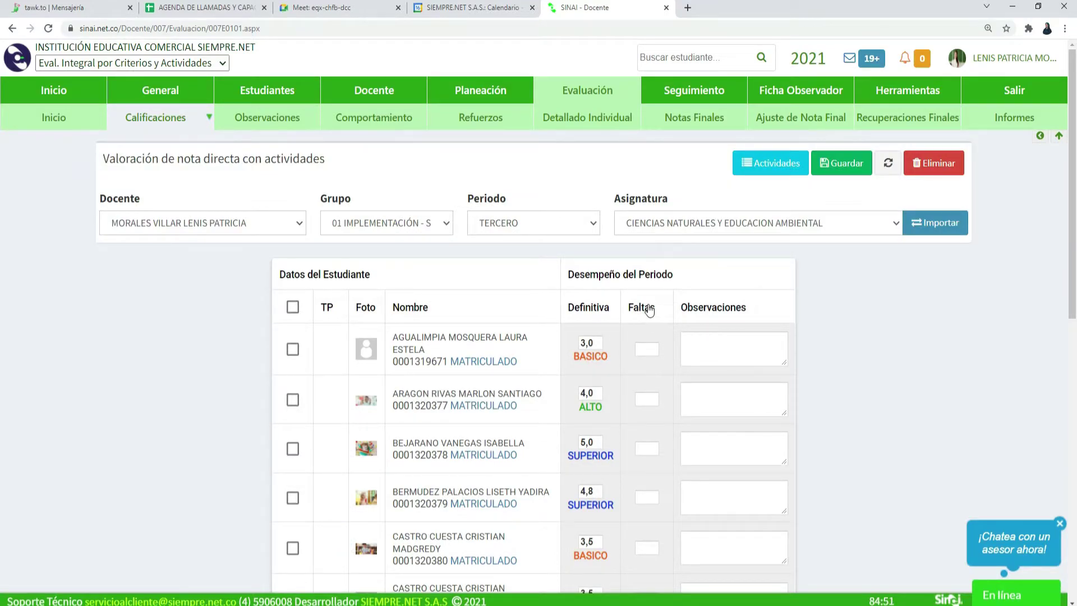
# Step: Record 8 absences for the first listed student and 3 for the third, and save the grade sheet
pyautogui.click(648, 348)
pyautogui.write('8')
pyautogui.click(646, 449)
pyautogui.write('3')
pyautogui.click(847, 166)
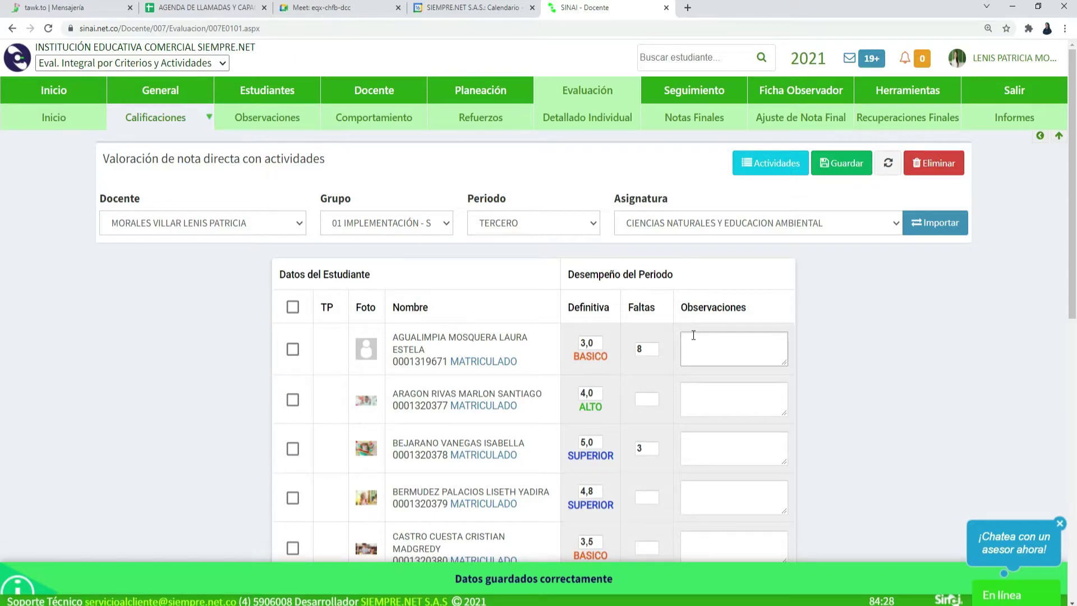
# Step: Add the observation "Debe ser mas puntual en la entrega de actividades" for the first listed student and save it
pyautogui.click(693, 335)
pyautogui.write('Debe ser mas puntual en la entrega de actividades')
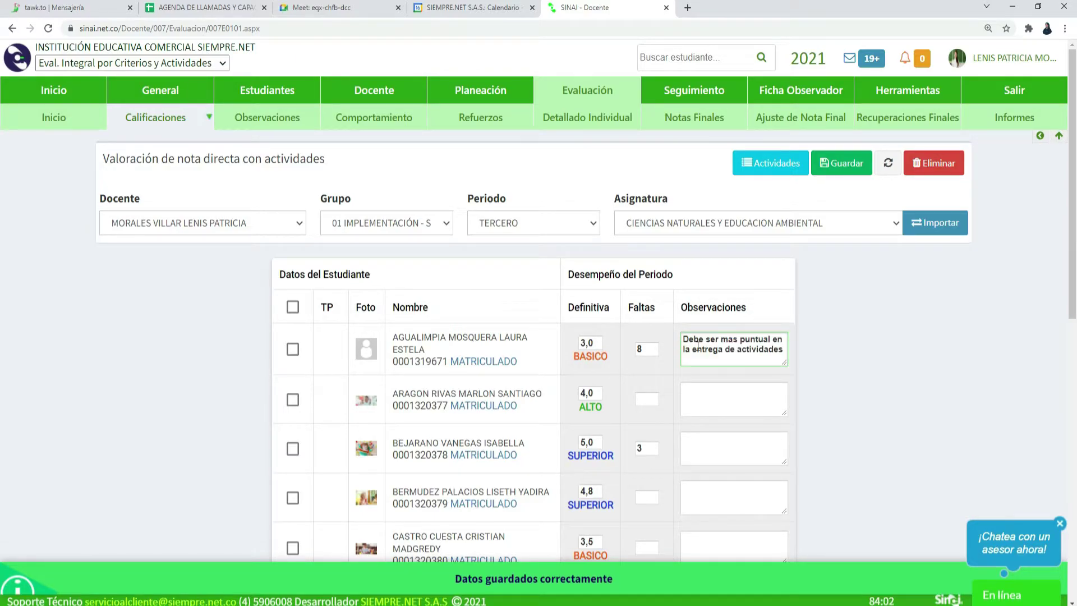
pyautogui.click(856, 164)
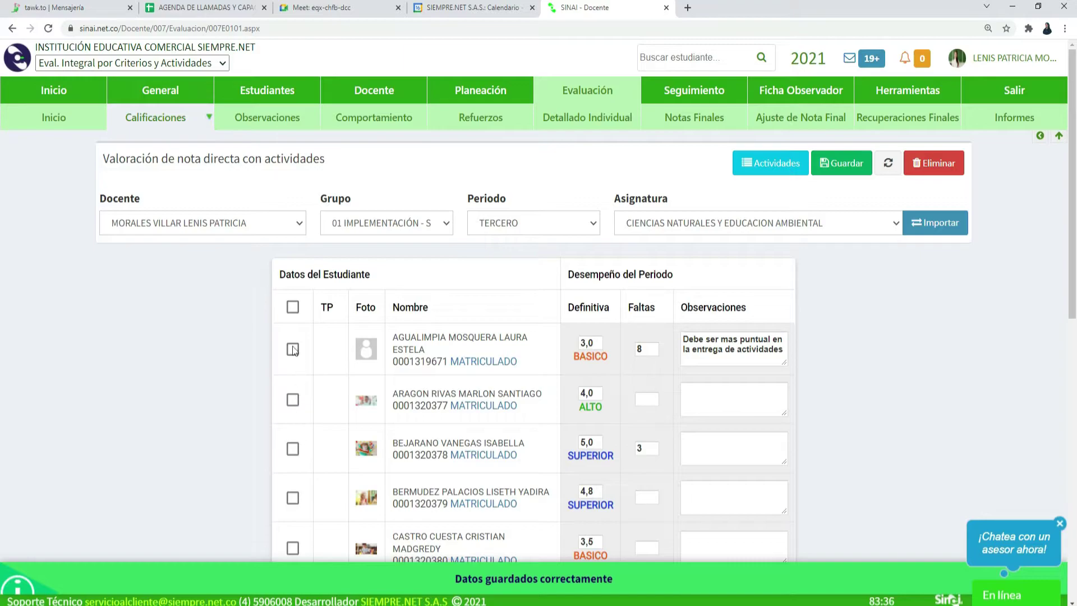
# Step: Select only the second listed student and delete that student's grades, confirming the deletion
pyautogui.click(292, 307)
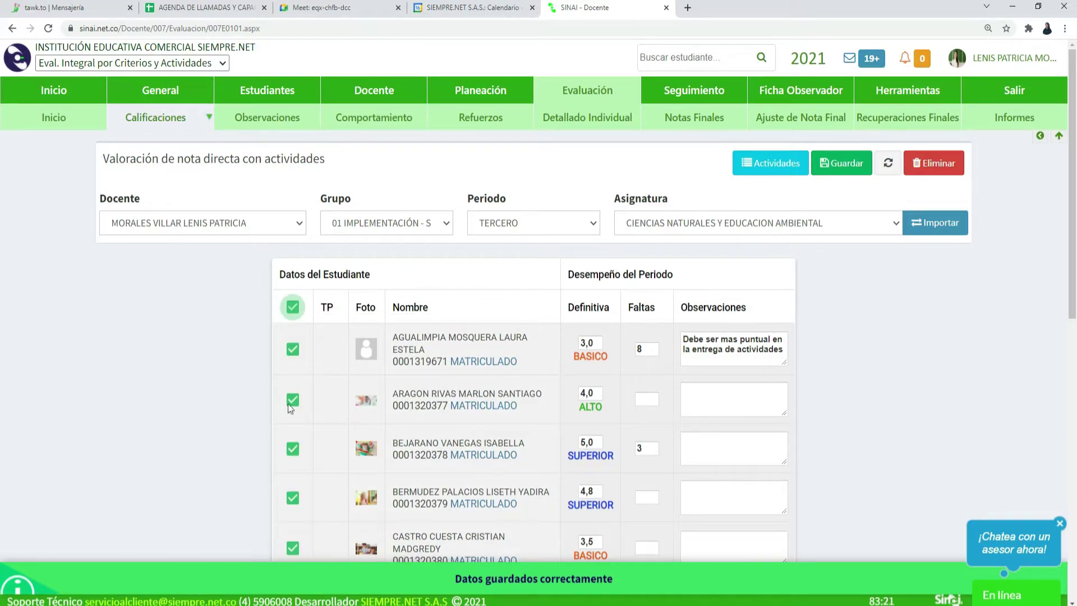
pyautogui.click(292, 306)
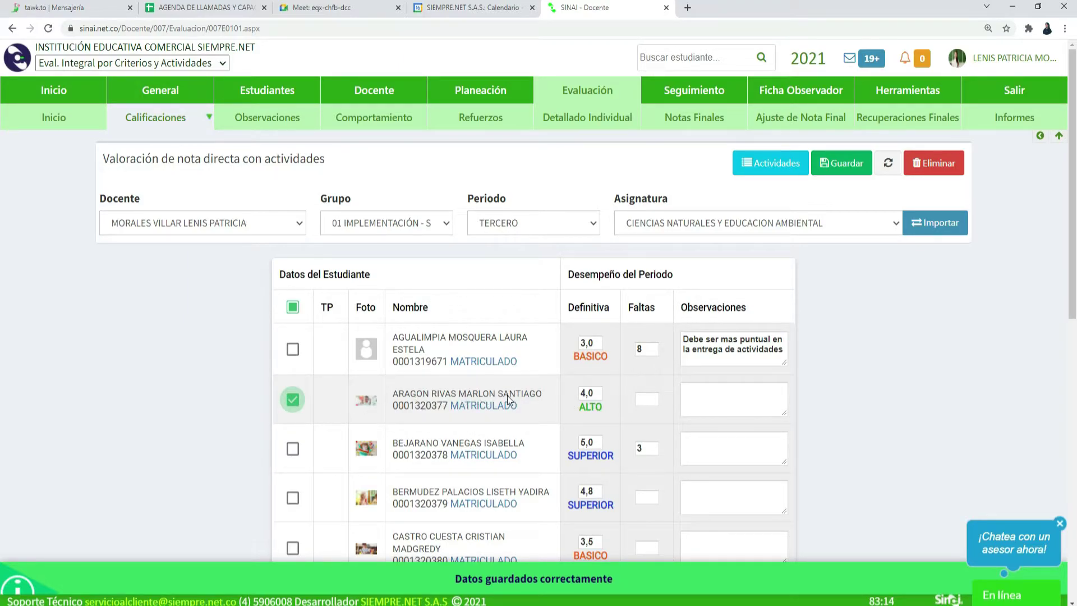
pyautogui.click(939, 163)
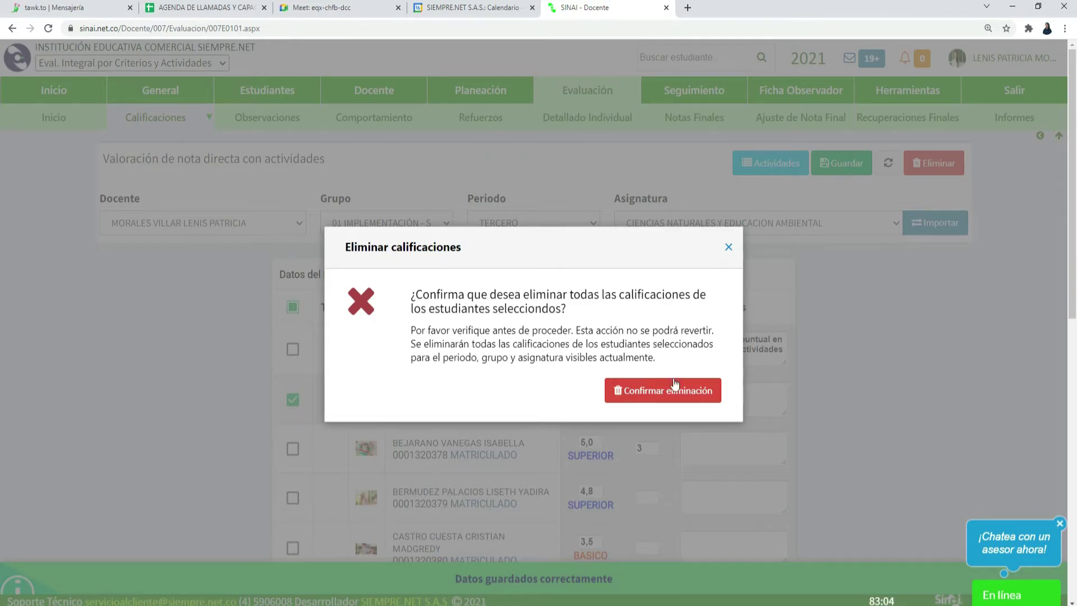
pyautogui.click(673, 396)
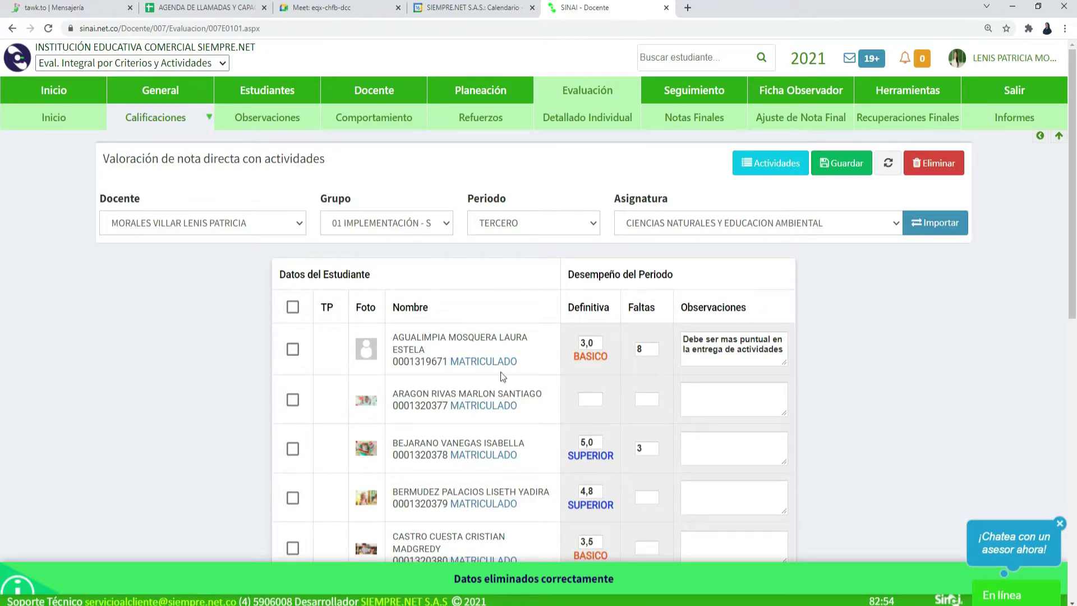
# Step: Select all students in the group and delete their grades, confirming the deletion
pyautogui.click(292, 308)
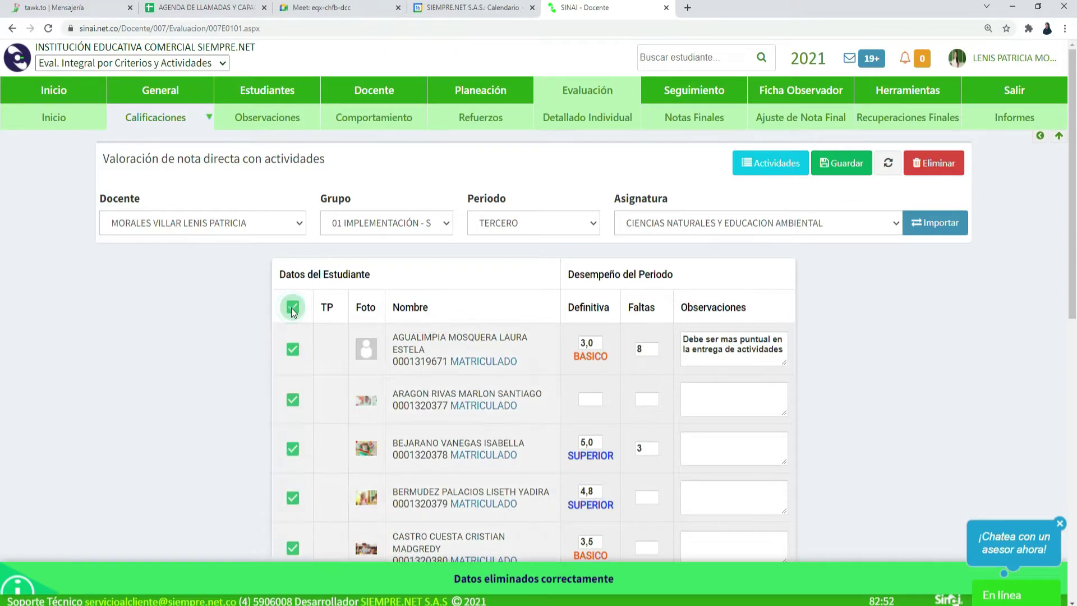
pyautogui.click(949, 164)
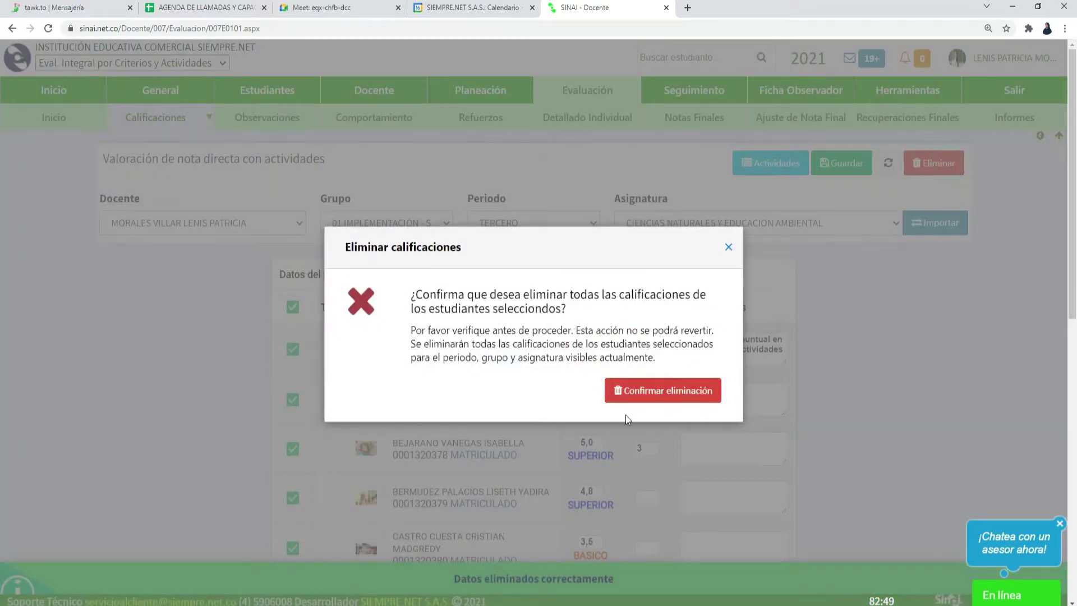
pyautogui.click(670, 391)
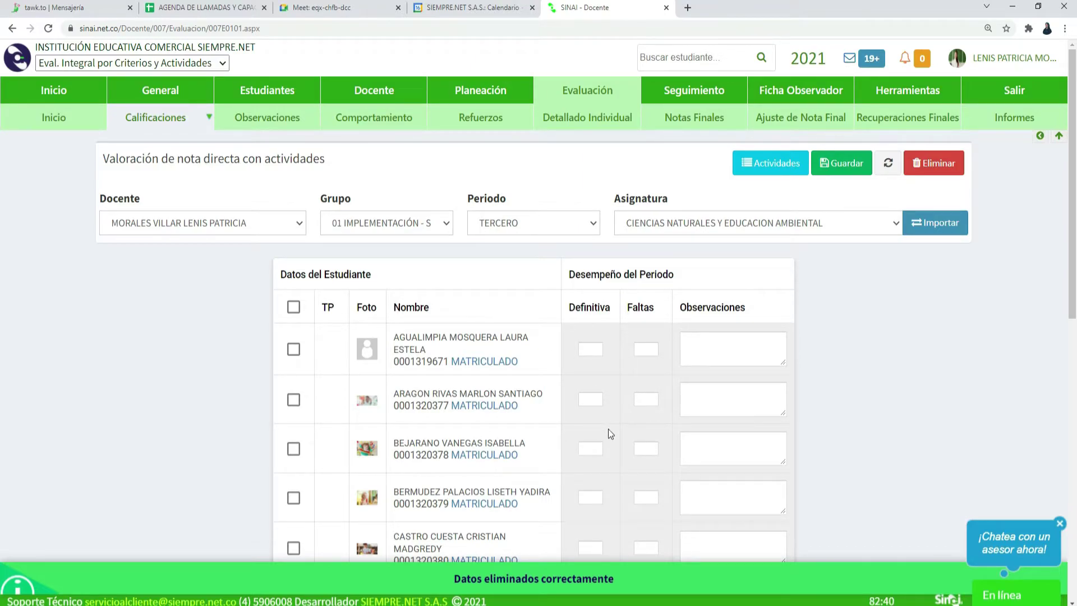
# Step: Add an evaluative activity named TALLER with order 1 to the third-period activity plan
pyautogui.click(779, 166)
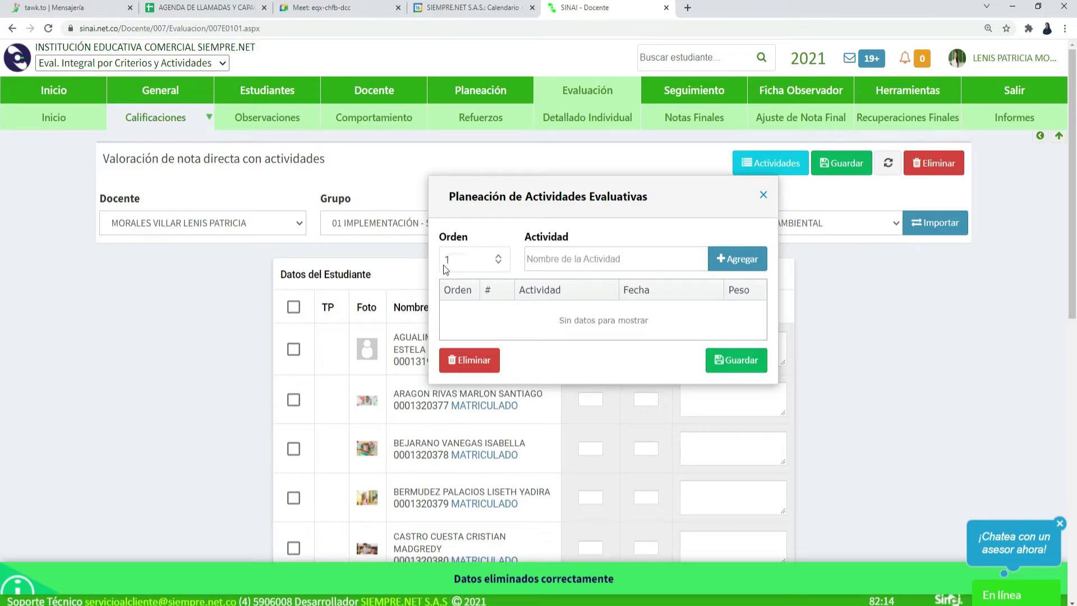
pyautogui.click(540, 260)
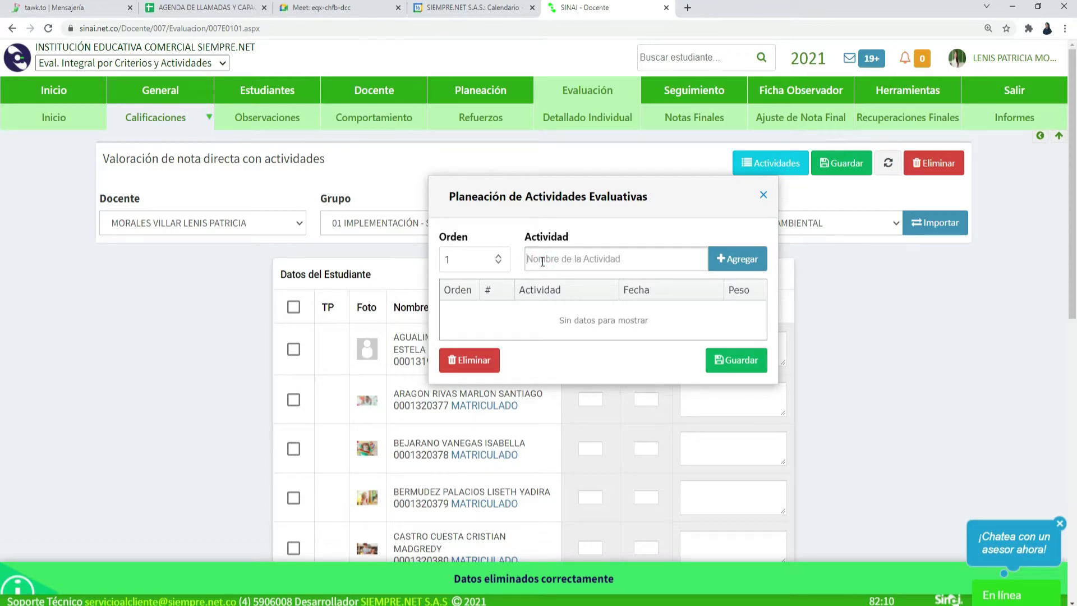
pyautogui.write('TA')
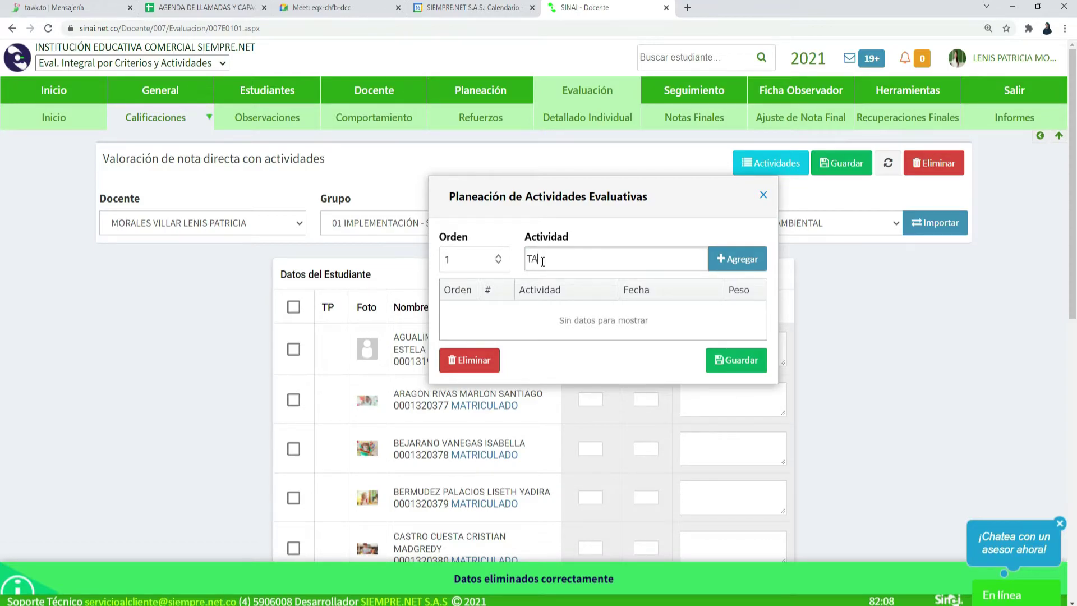
pyautogui.write('LLER')
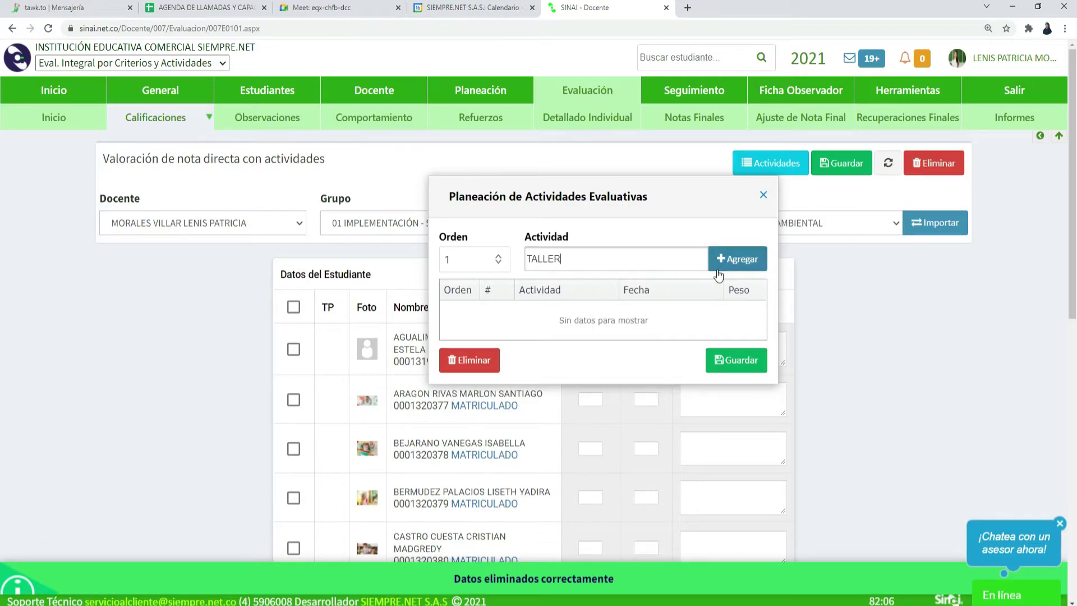
pyautogui.click(751, 260)
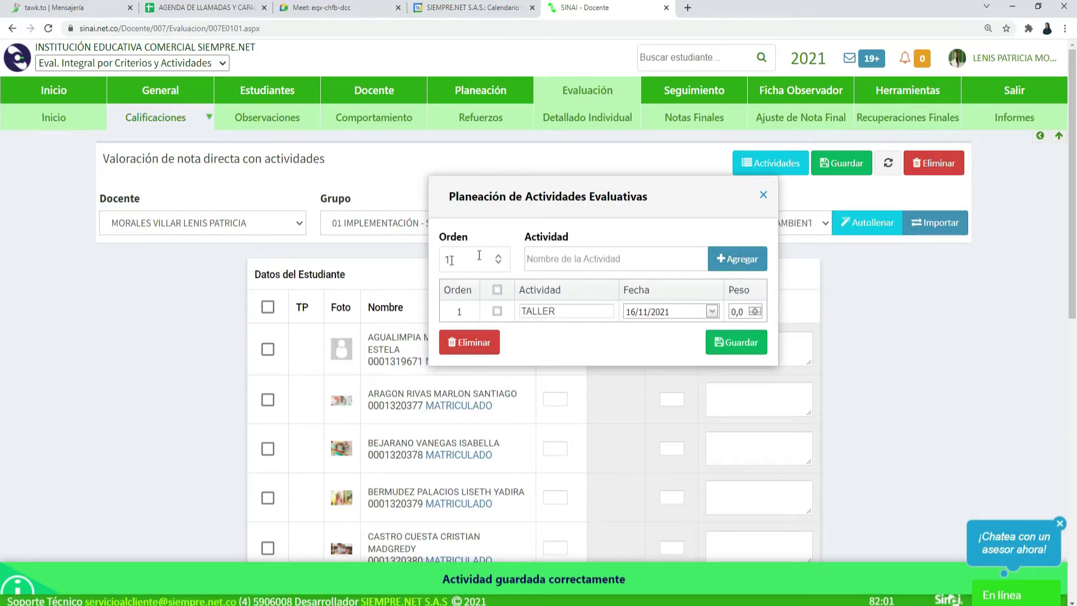
# Step: Add a second evaluative activity named EXAMEN FINAL with order 2, save the activity plan and close it
pyautogui.click(498, 255)
pyautogui.doubleClick(448, 258)
pyautogui.click(553, 260)
pyautogui.write('EX')
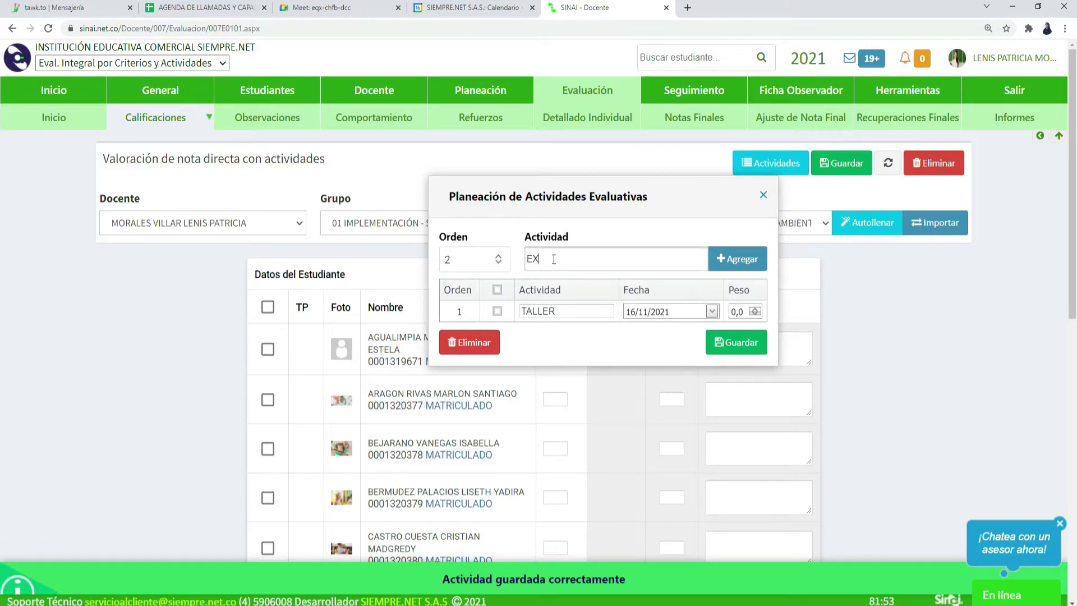
pyautogui.write('AMEN FINAL')
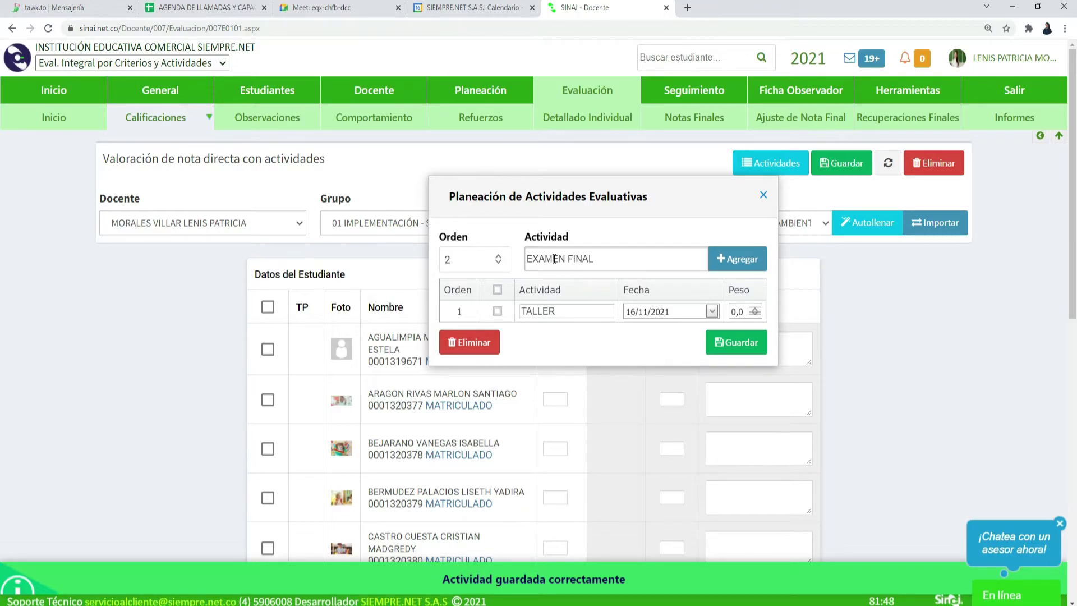
pyautogui.click(734, 262)
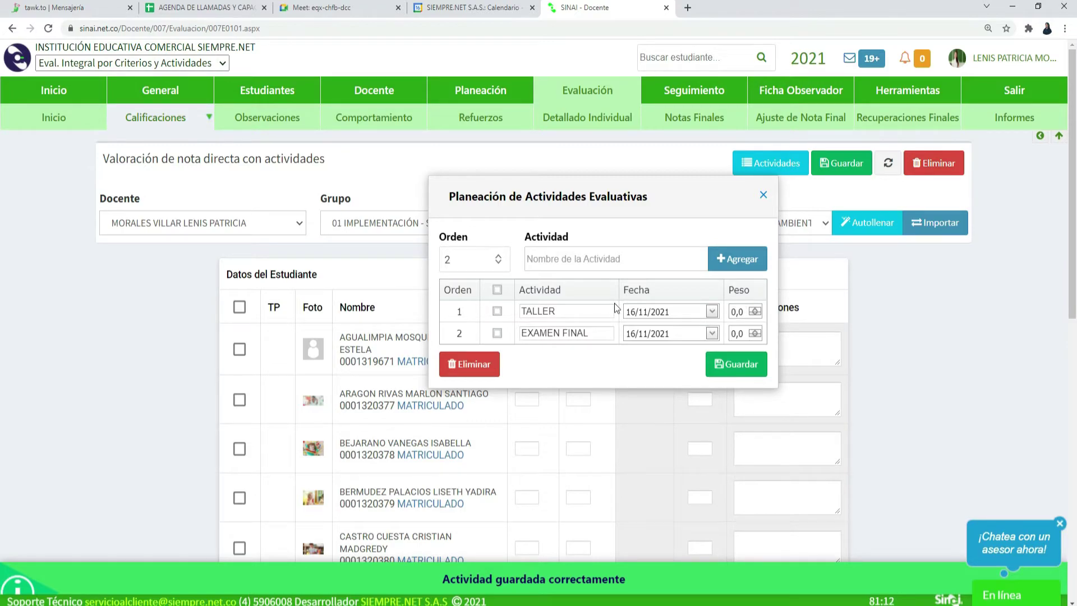
pyautogui.click(739, 368)
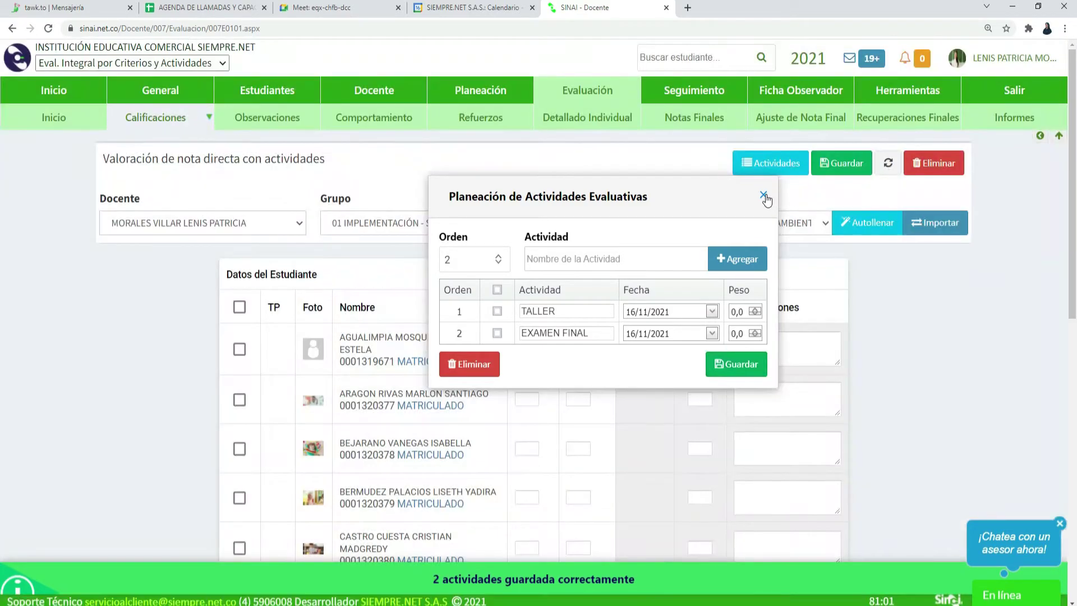
pyautogui.click(762, 195)
pyautogui.click(568, 349)
pyautogui.click(638, 383)
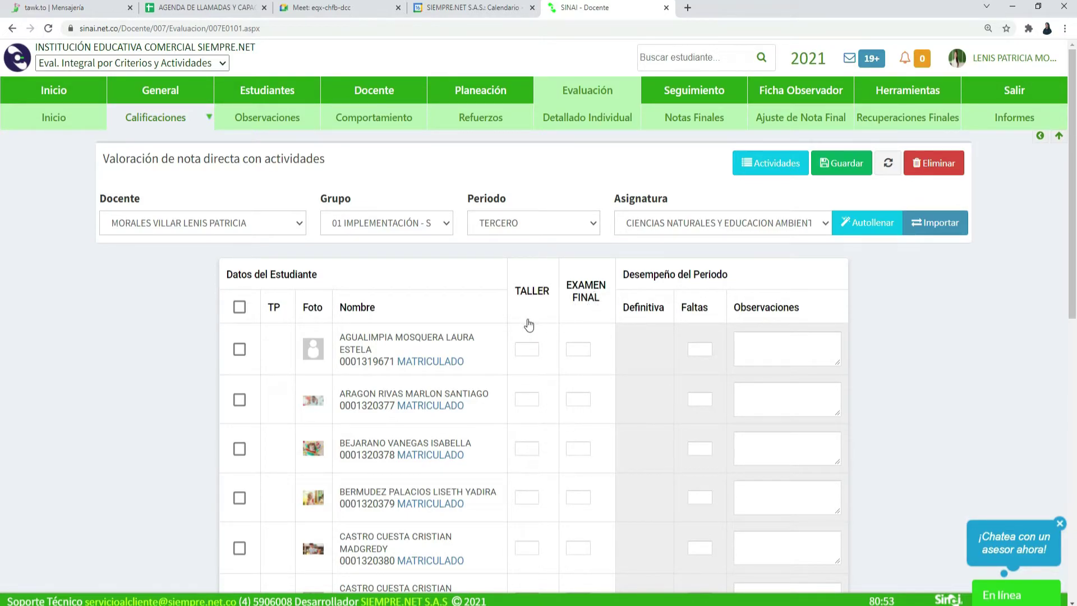
pyautogui.click(532, 348)
pyautogui.press('Tab')
pyautogui.click(579, 348)
# Step: Delete the TALLER and EXAMEN FINAL activities from the activity plan, confirming the deletion, and close the plan
pyautogui.click(782, 165)
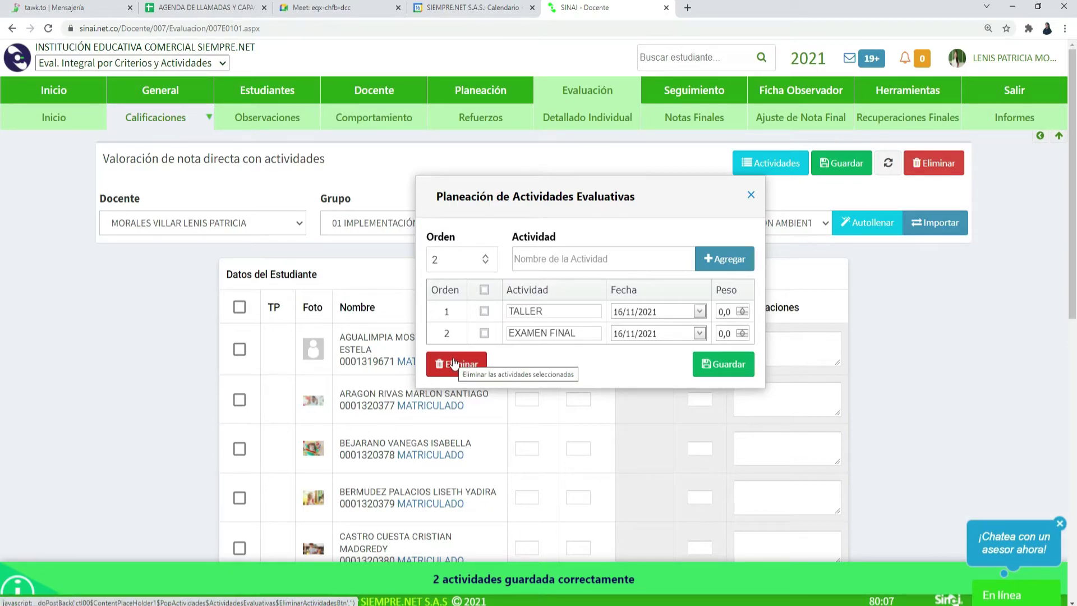
pyautogui.click(484, 333)
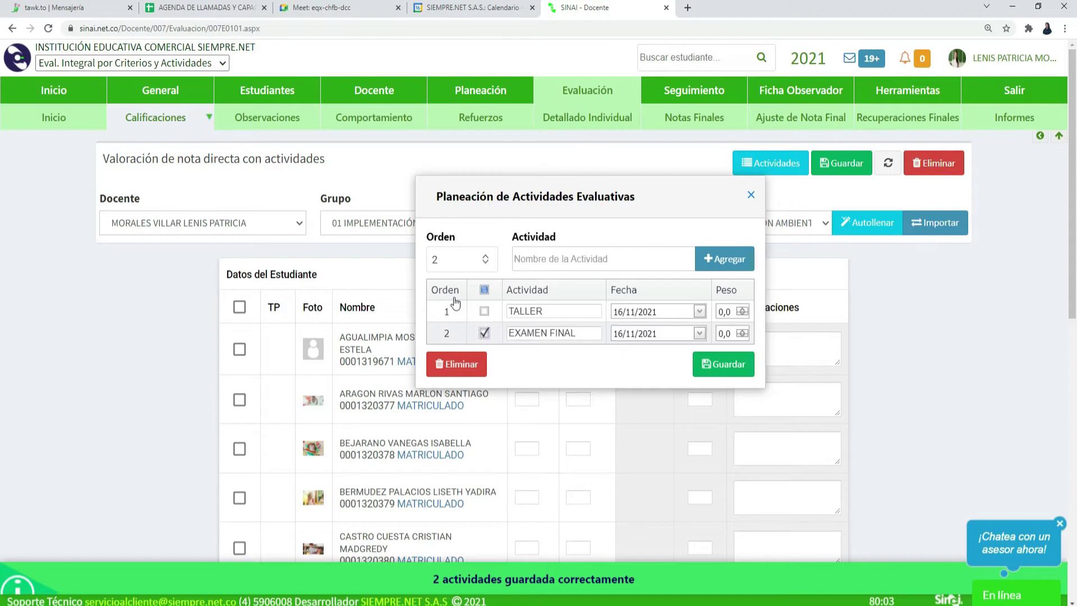
pyautogui.click(485, 312)
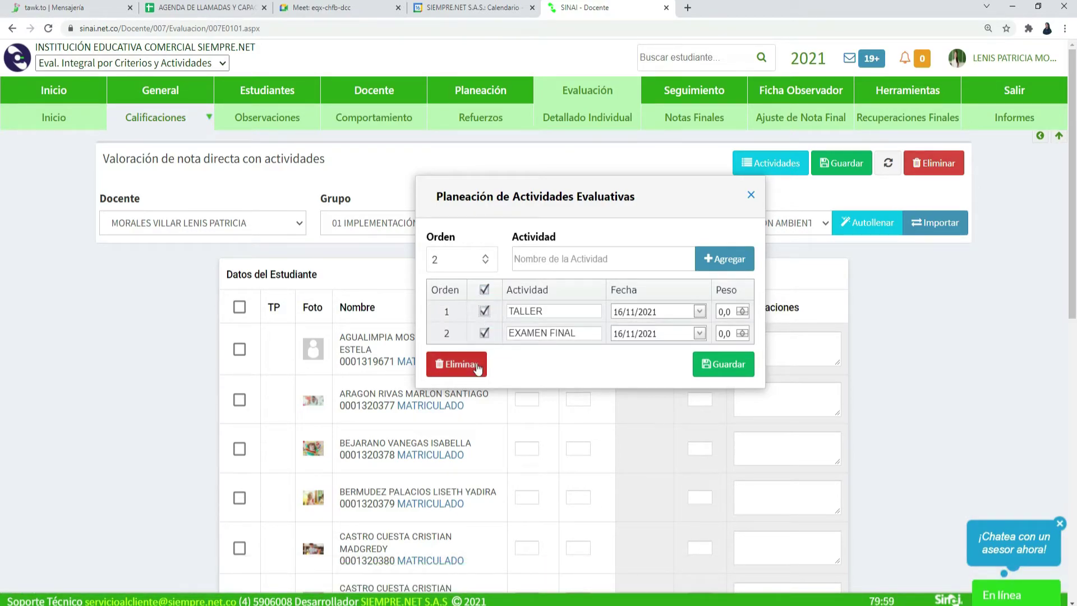
pyautogui.click(462, 364)
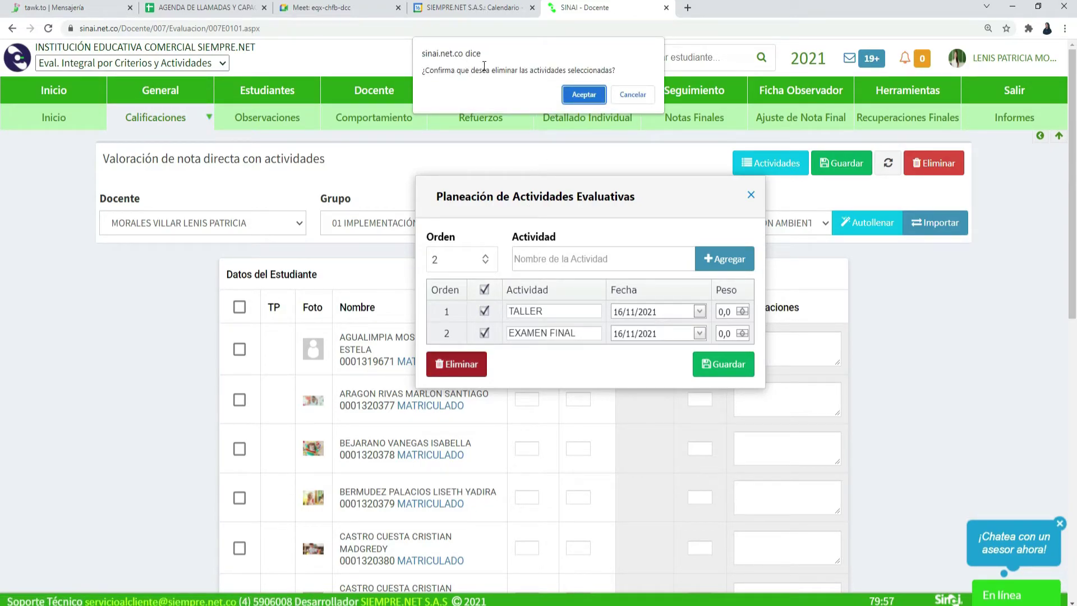
pyautogui.click(592, 99)
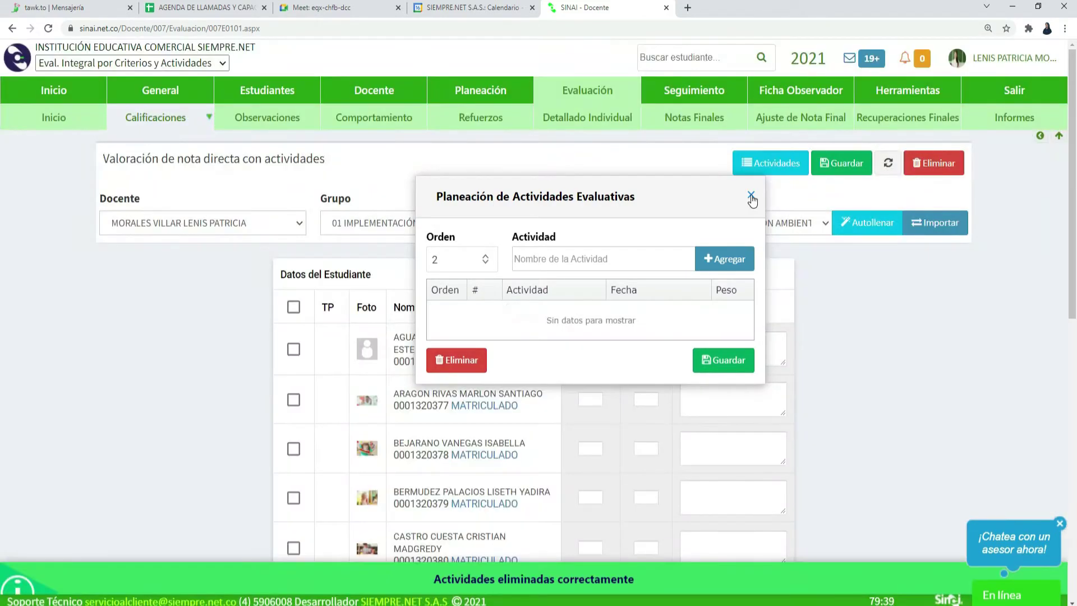
pyautogui.click(751, 196)
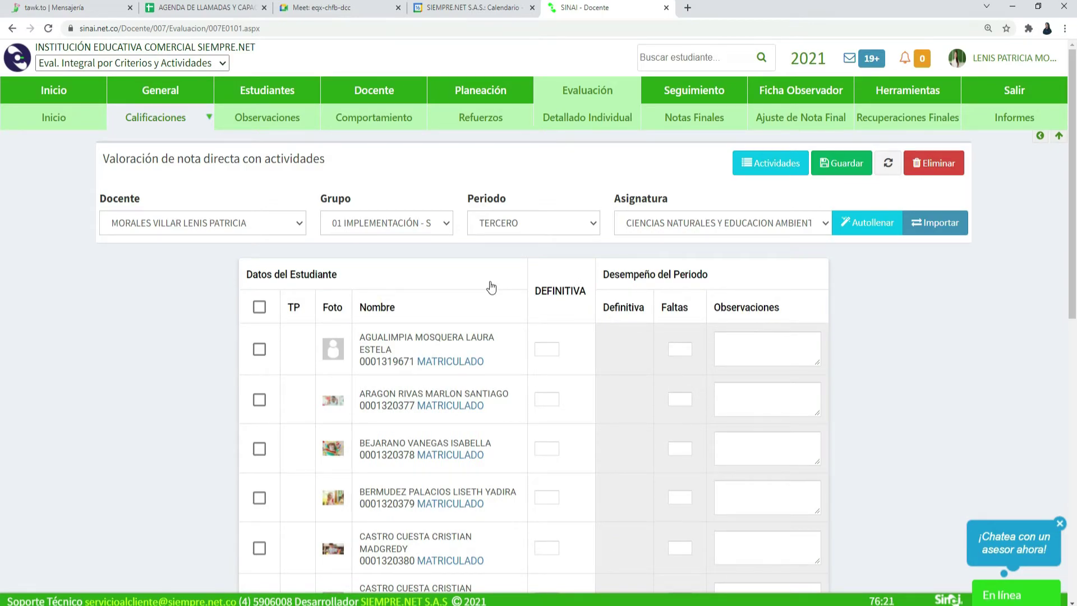
# Step: Select all students and auto-fill their DEFINITIVA activity with a grade of 3,6, checking the whole grade sheet
pyautogui.click(559, 402)
pyautogui.click(259, 306)
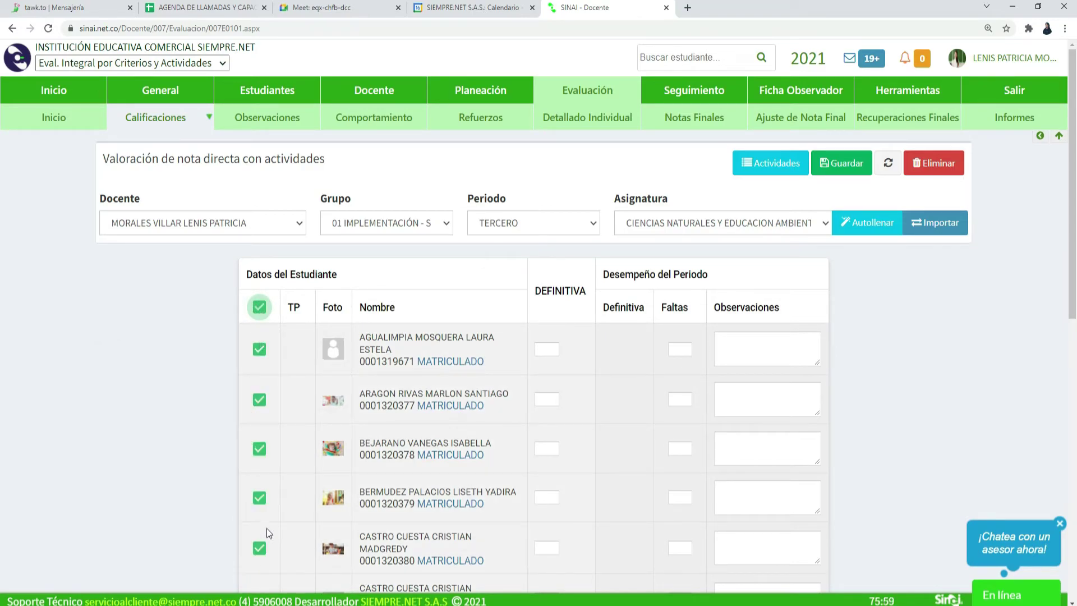
pyautogui.click(872, 223)
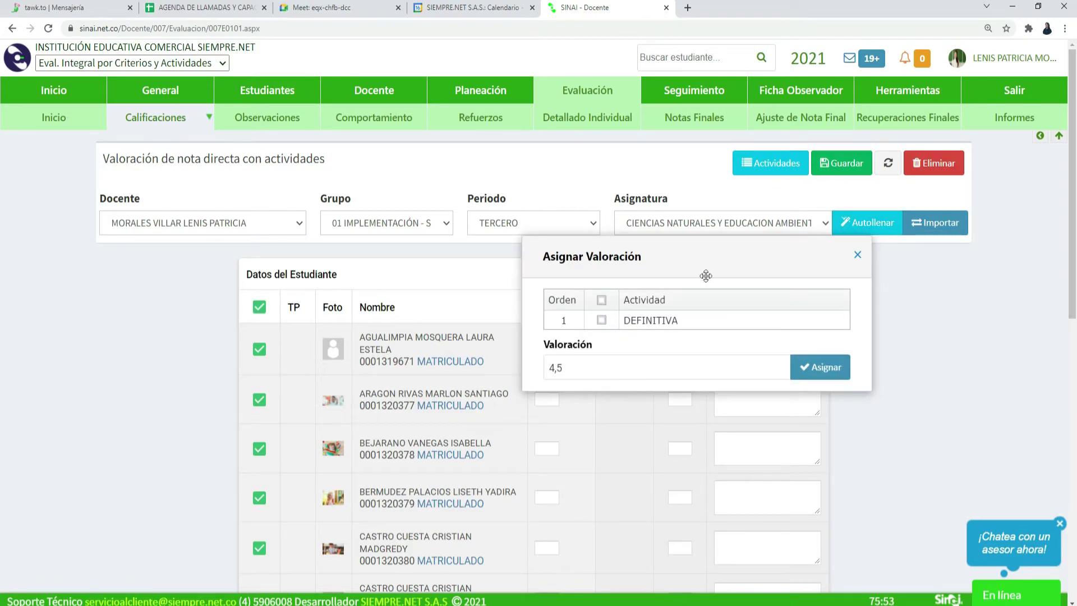
pyautogui.moveTo(572, 367); pyautogui.dragTo(540, 368)
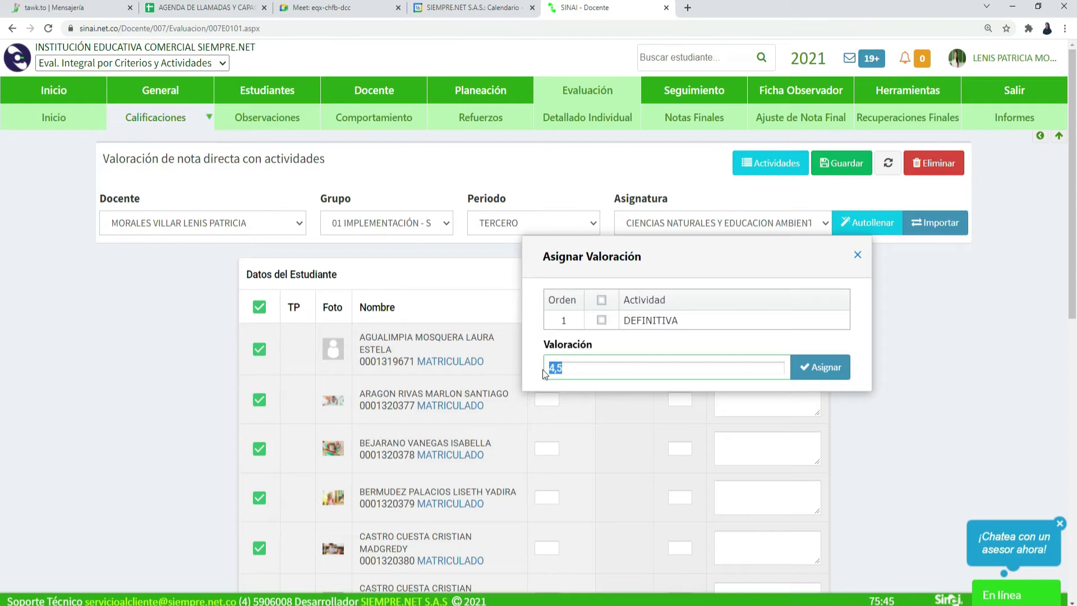
pyautogui.write('3,6')
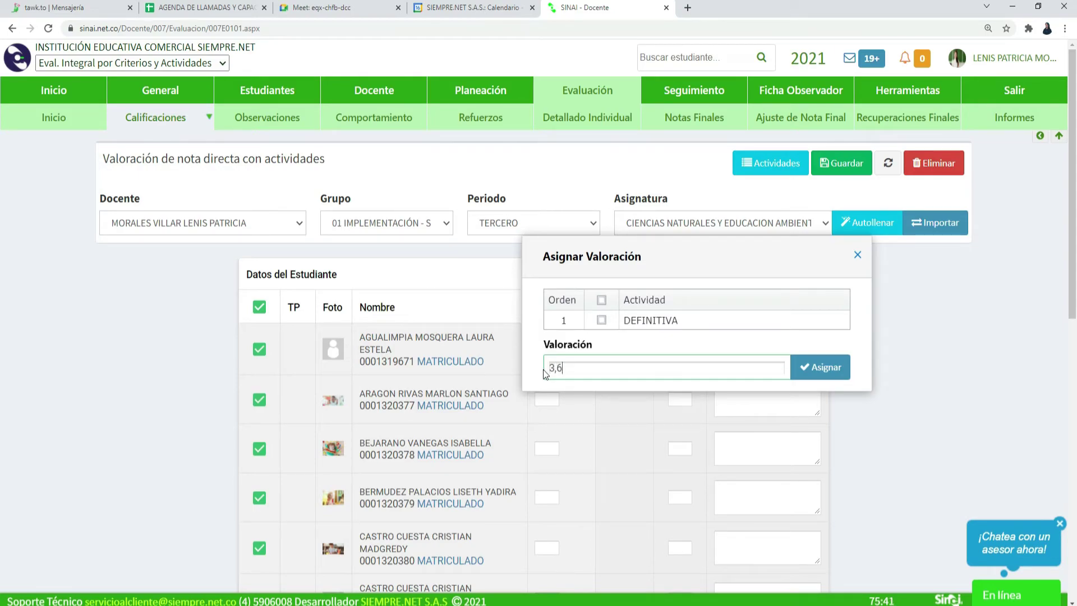
pyautogui.click(830, 372)
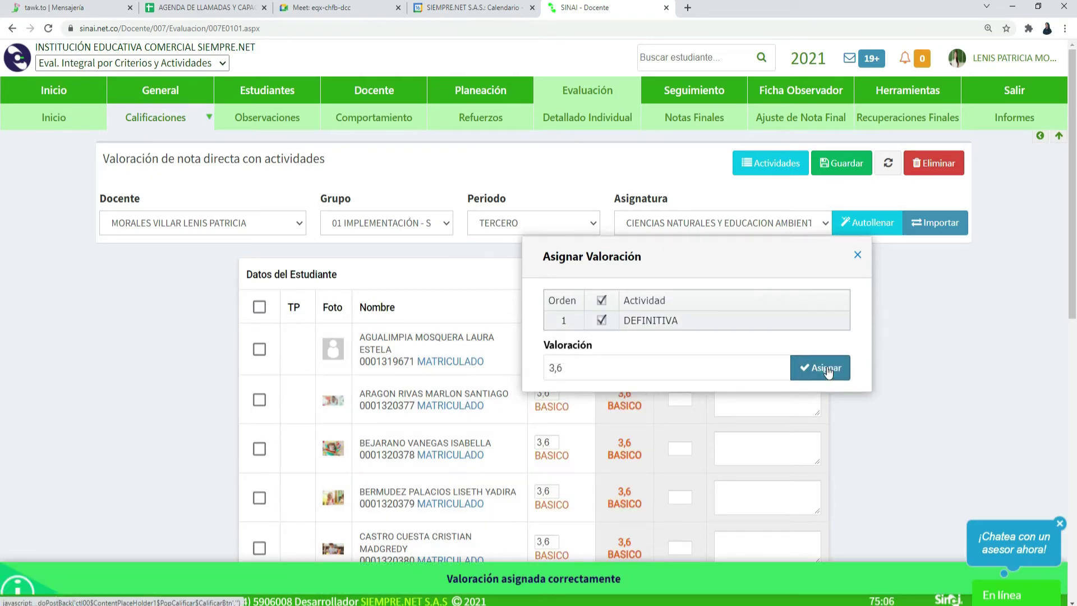
pyautogui.click(858, 257)
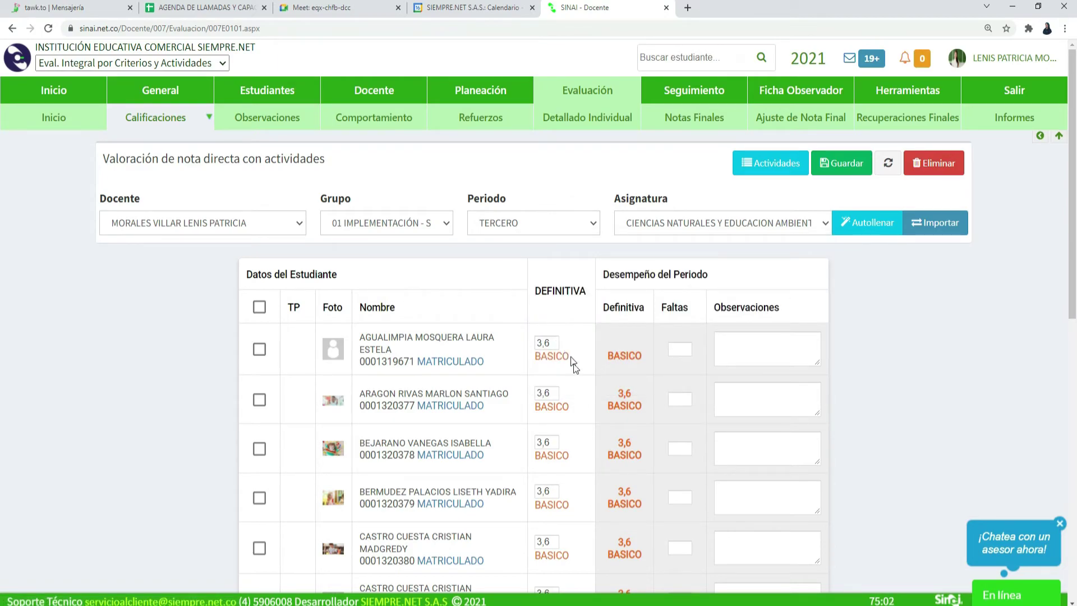
pyautogui.scroll(-3, 585, 398)
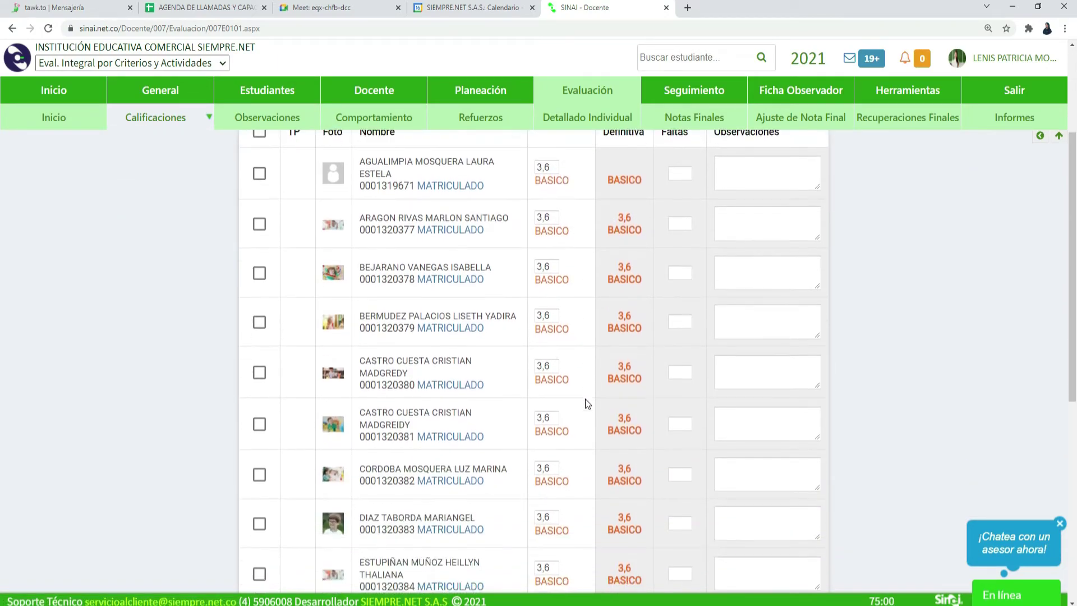
pyautogui.scroll(-7, 585, 399)
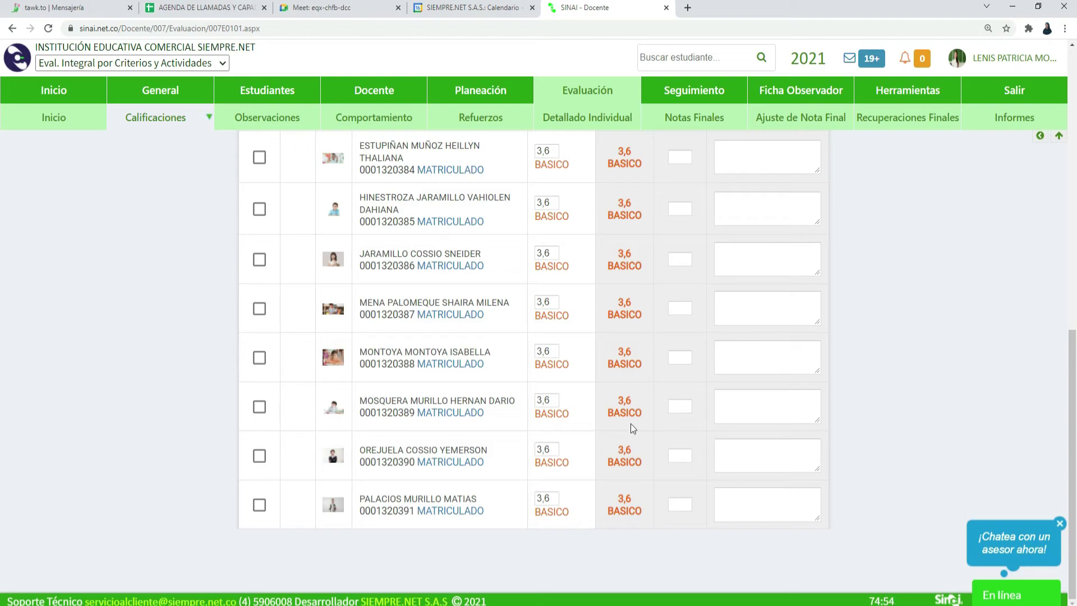
pyautogui.scroll(10, 630, 423)
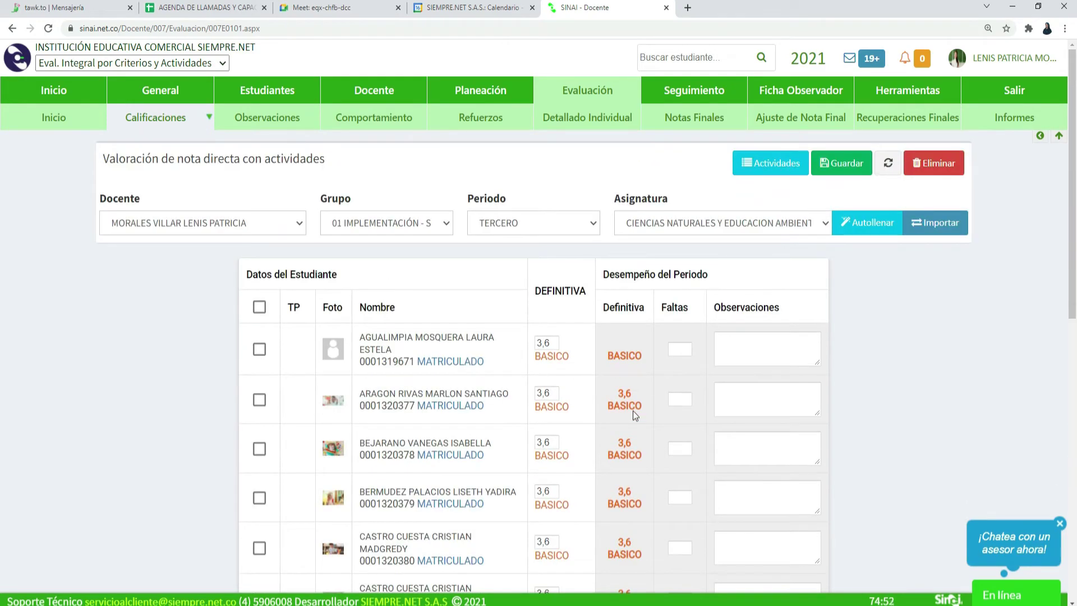
# Step: Review the source and destination column options for importing external grades, and close the import without running it
pyautogui.click(942, 224)
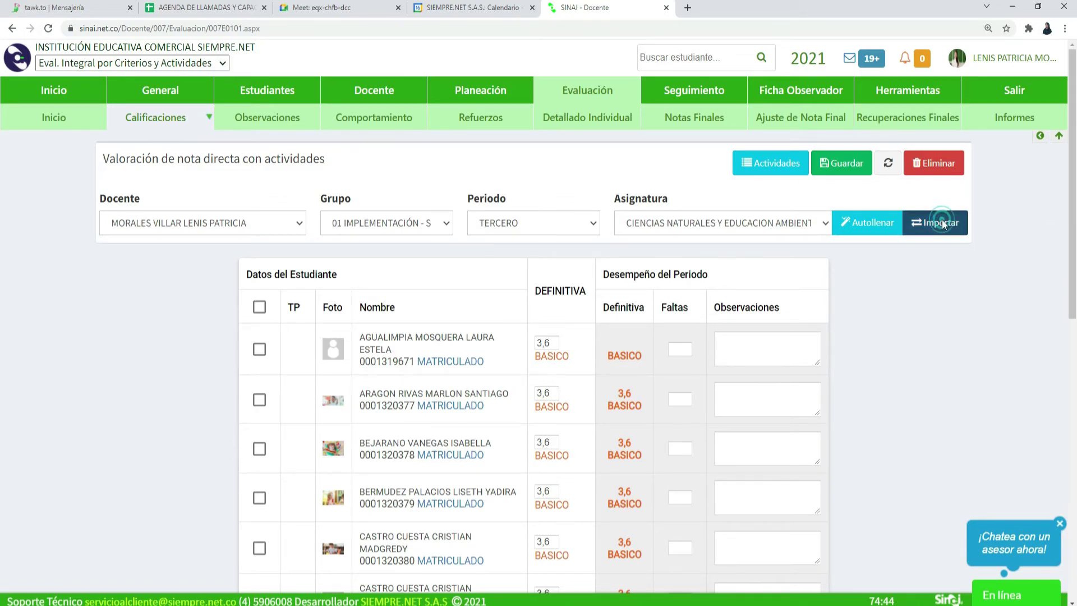
pyautogui.click(713, 239)
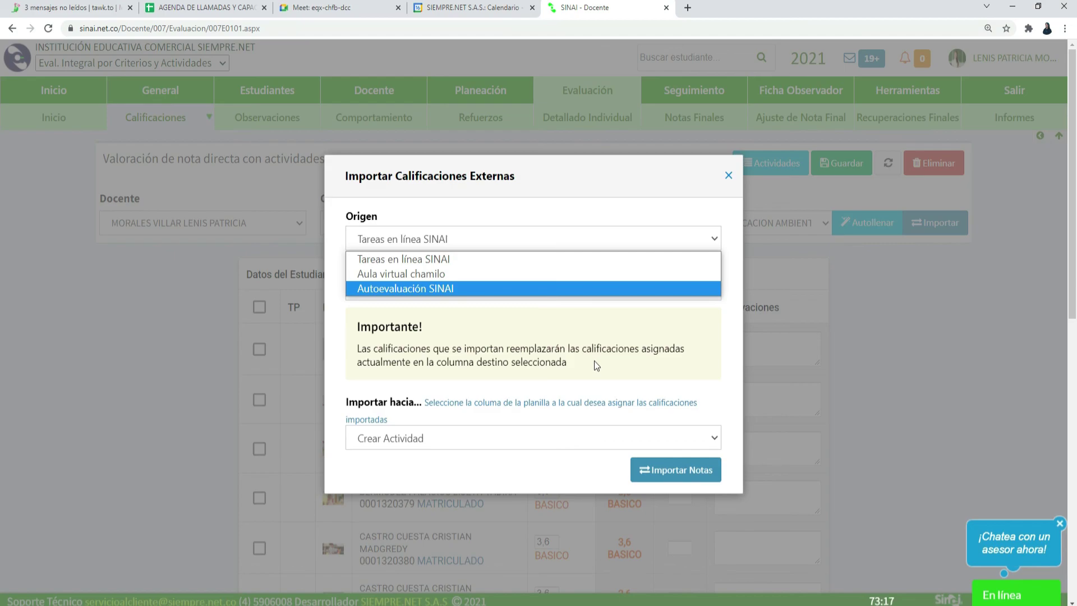
pyautogui.click(721, 402)
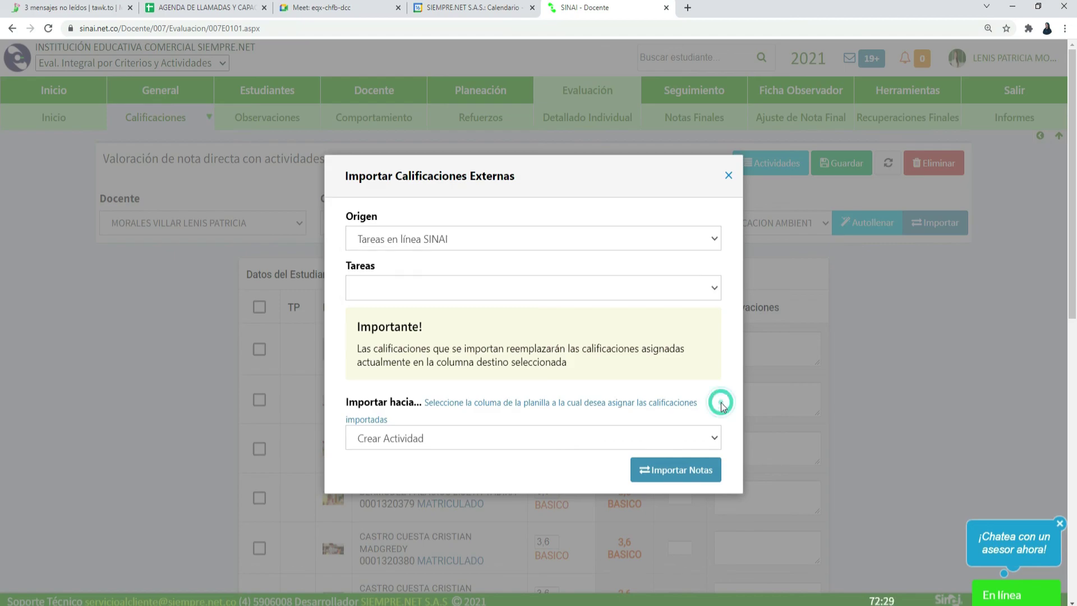
pyautogui.click(717, 438)
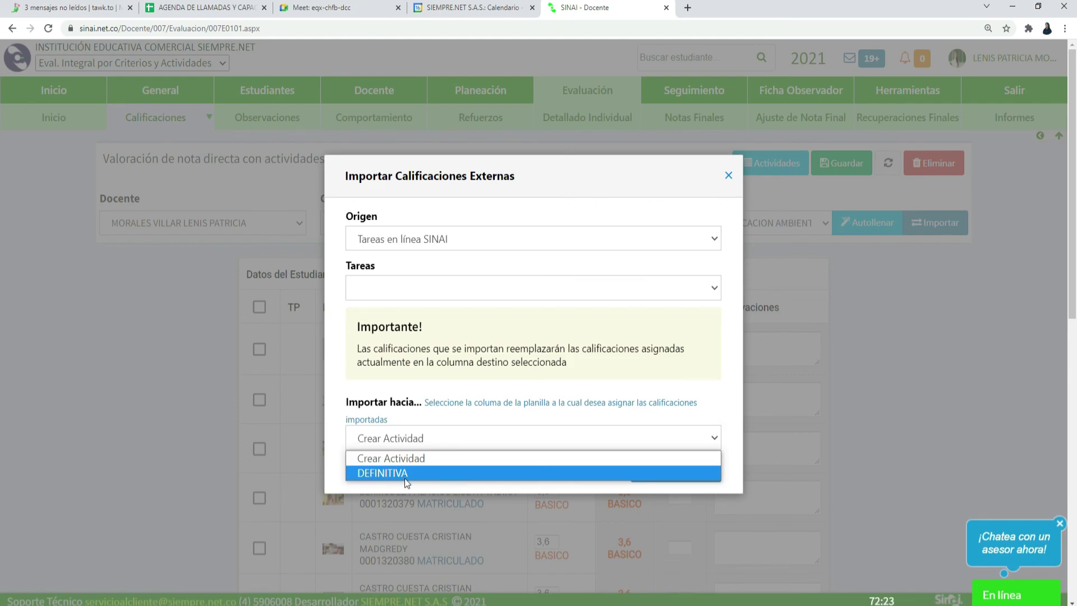
pyautogui.click(694, 384)
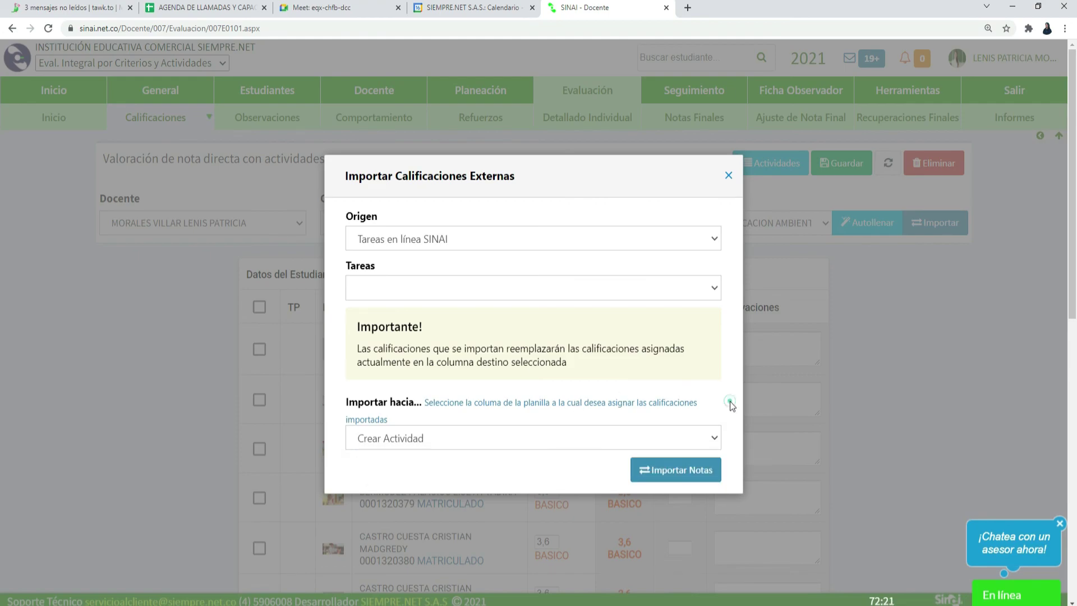
pyautogui.click(729, 174)
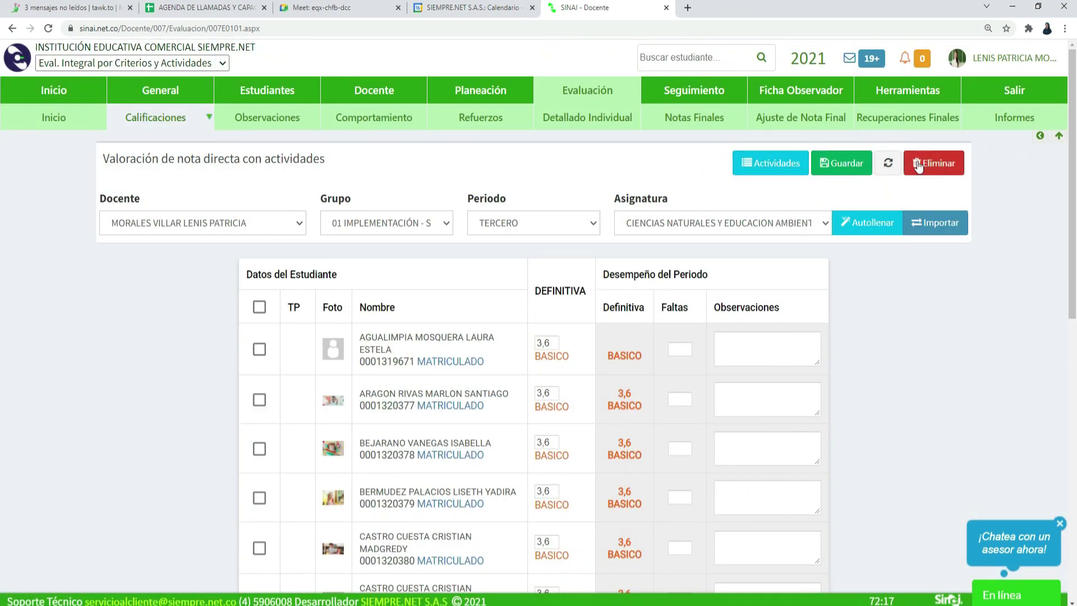